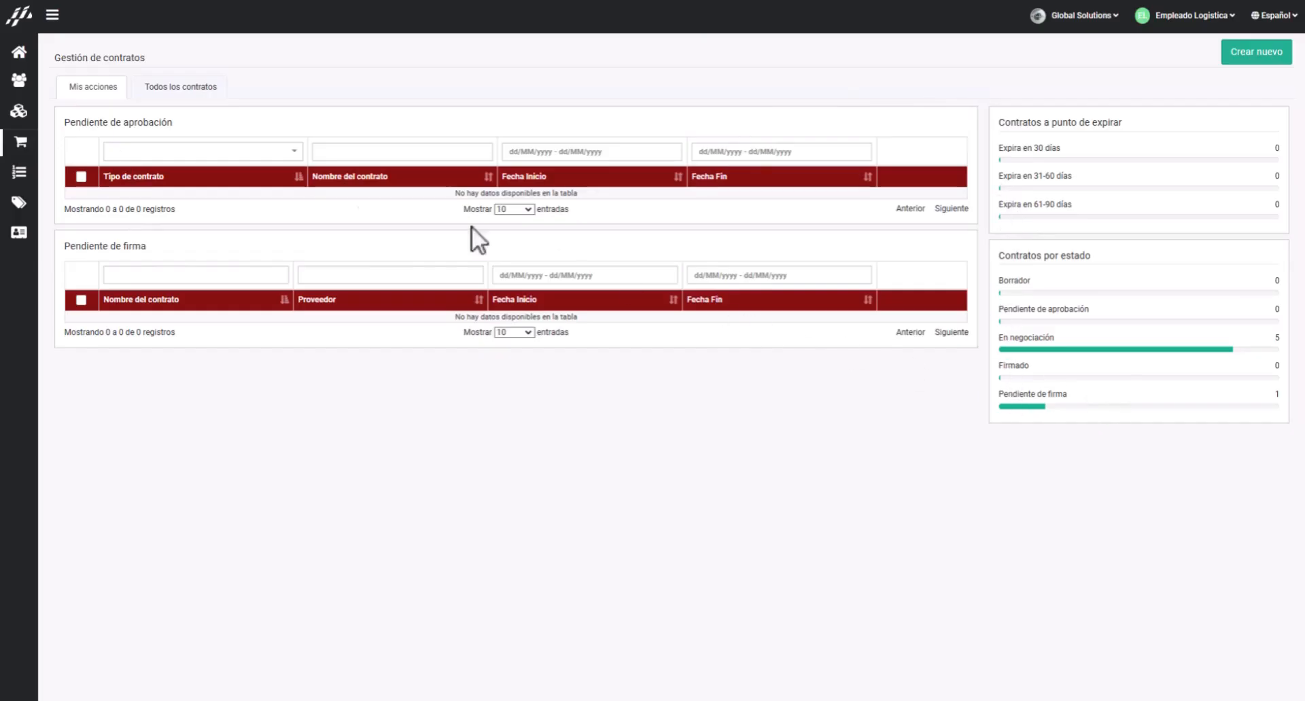
# - Show all contracts in contract management and start creating a new contract
pyautogui.click(184, 90)
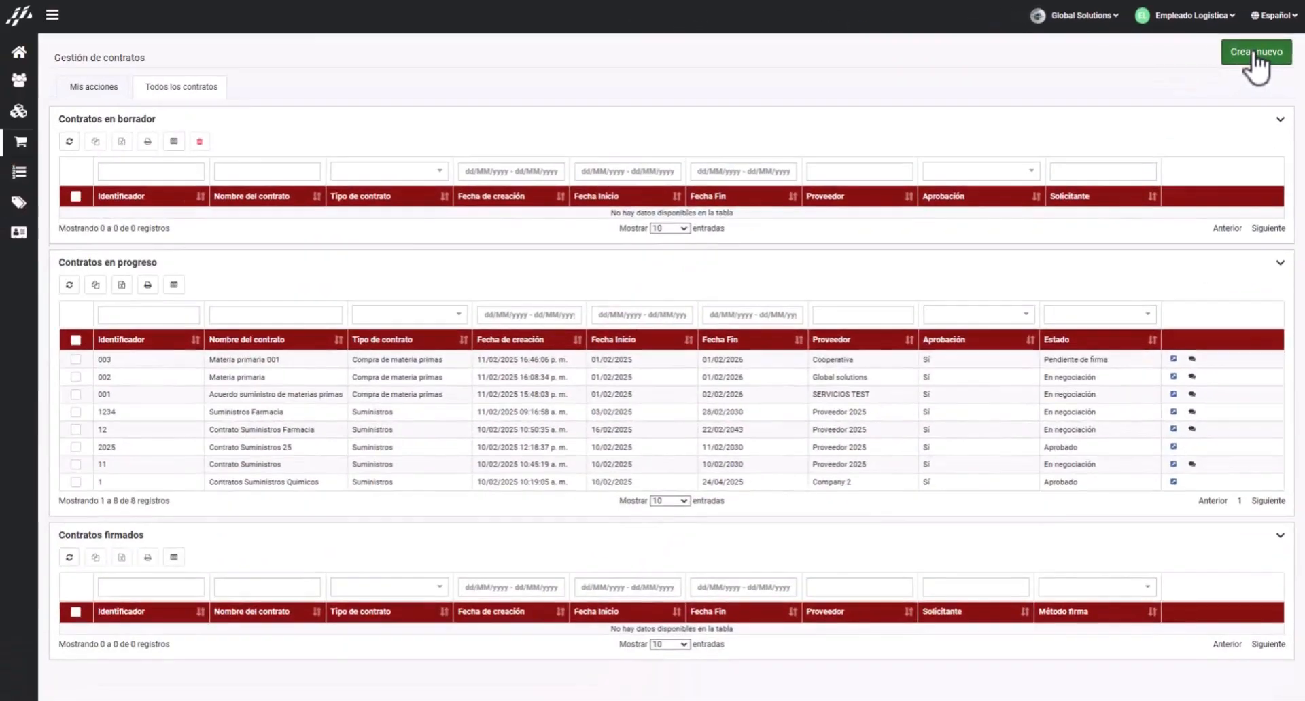
pyautogui.click(1196, 136)
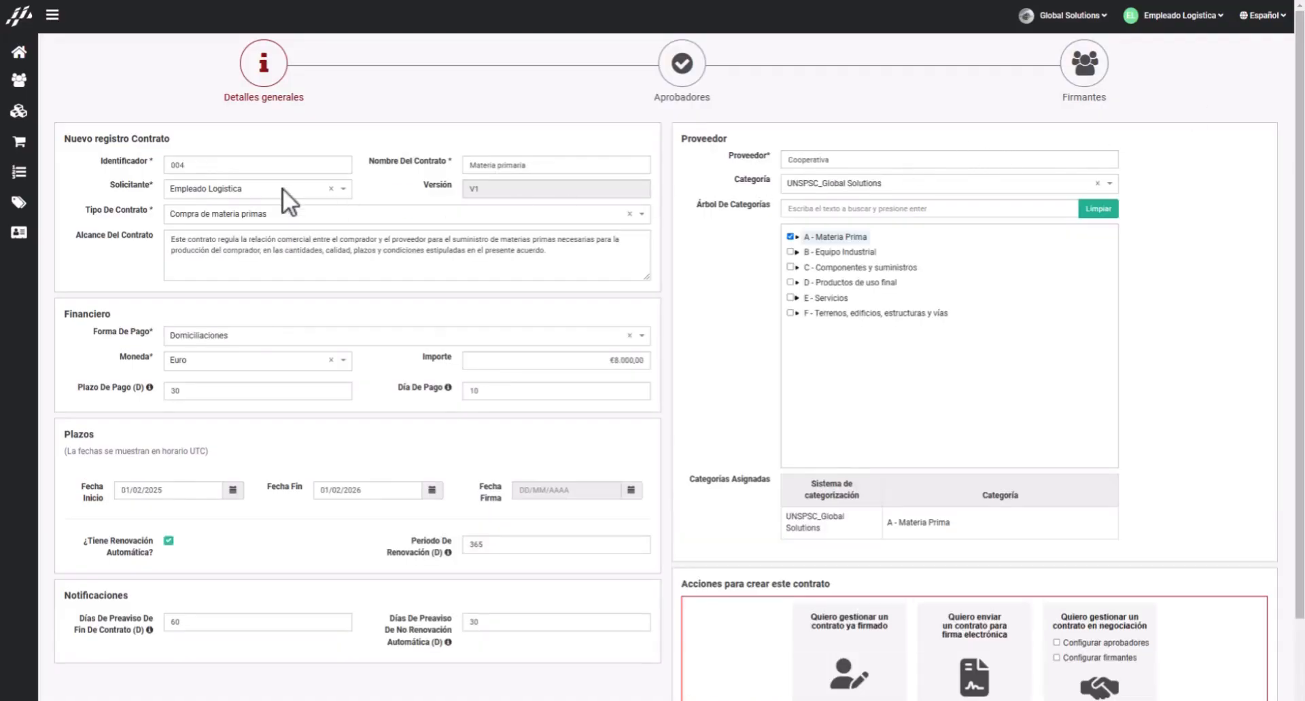
# - Examine the new contract's identifier, name, requester, contract type and scope fields
pyautogui.click(268, 165)
pyautogui.click(547, 164)
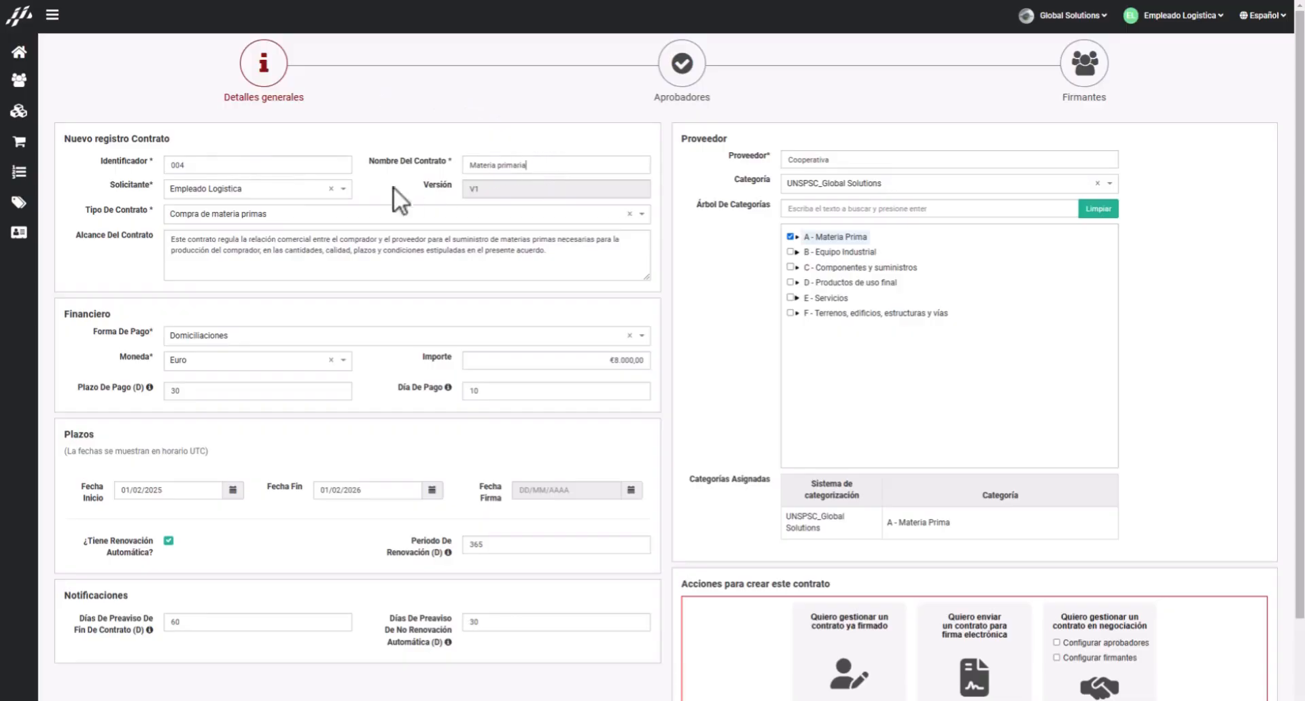
pyautogui.click(292, 193)
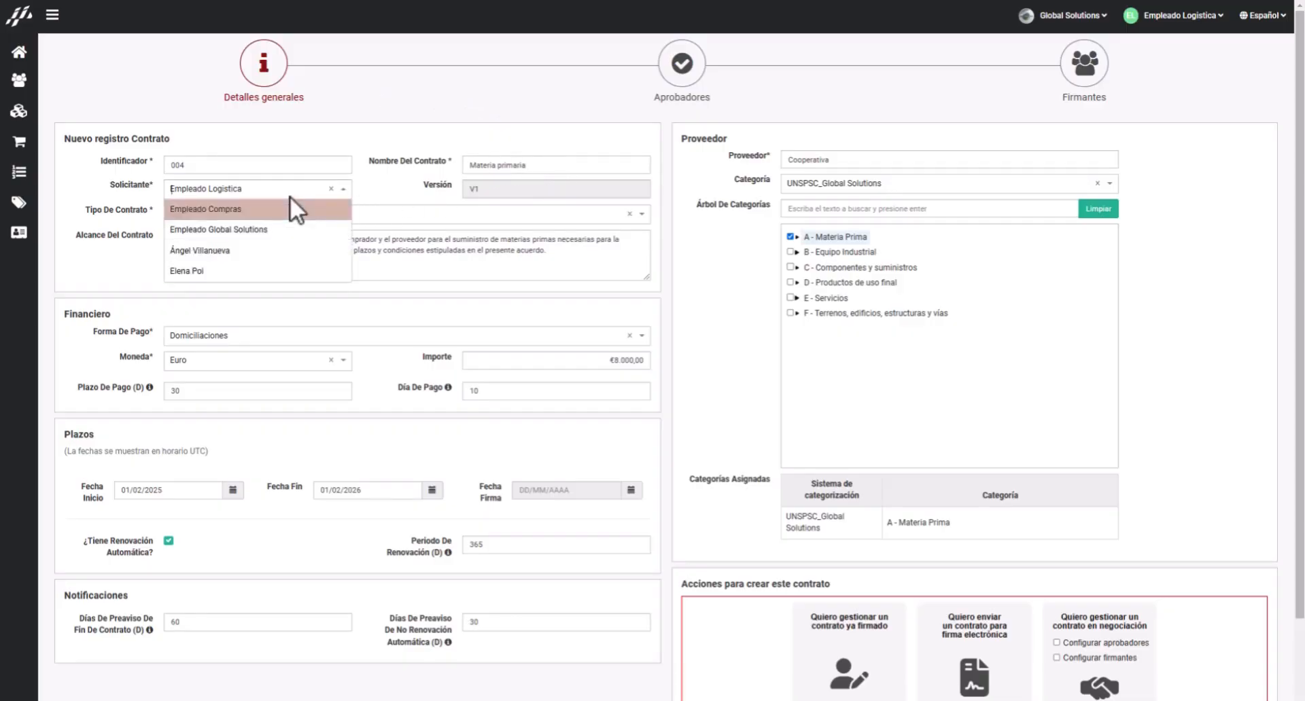
pyautogui.click(343, 196)
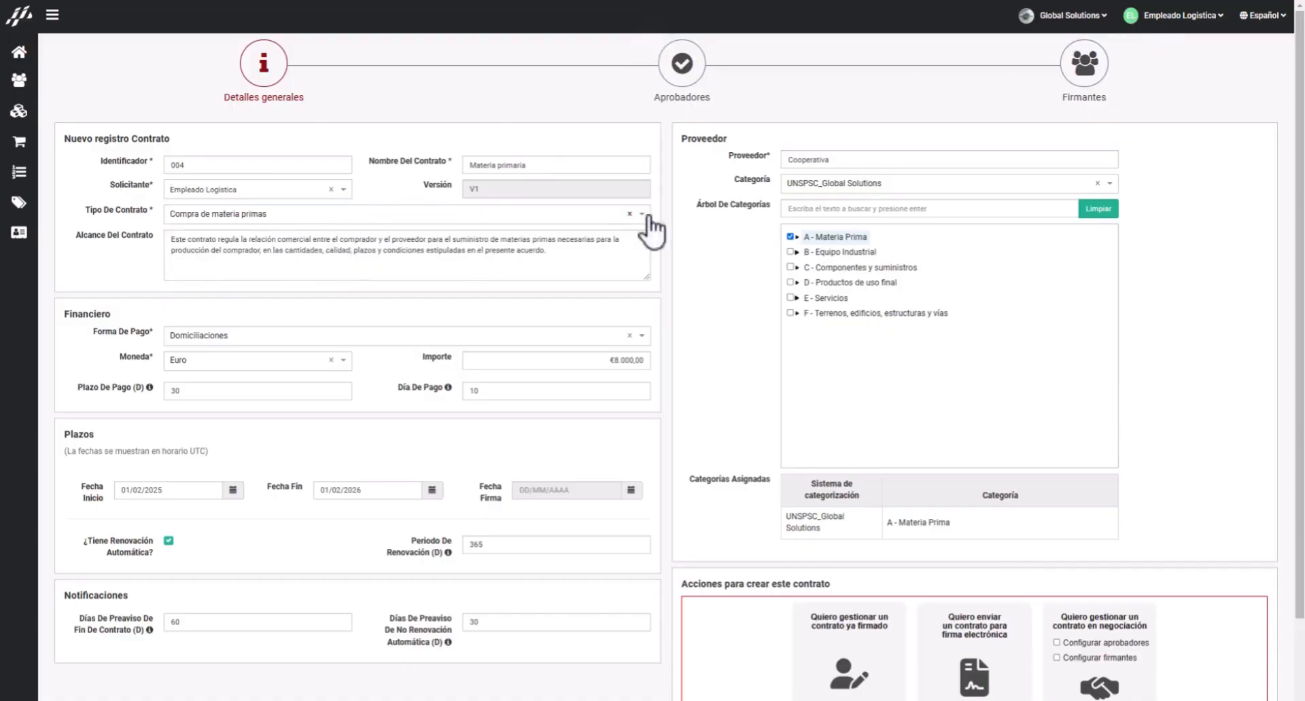
pyautogui.click(271, 219)
pyautogui.click(272, 260)
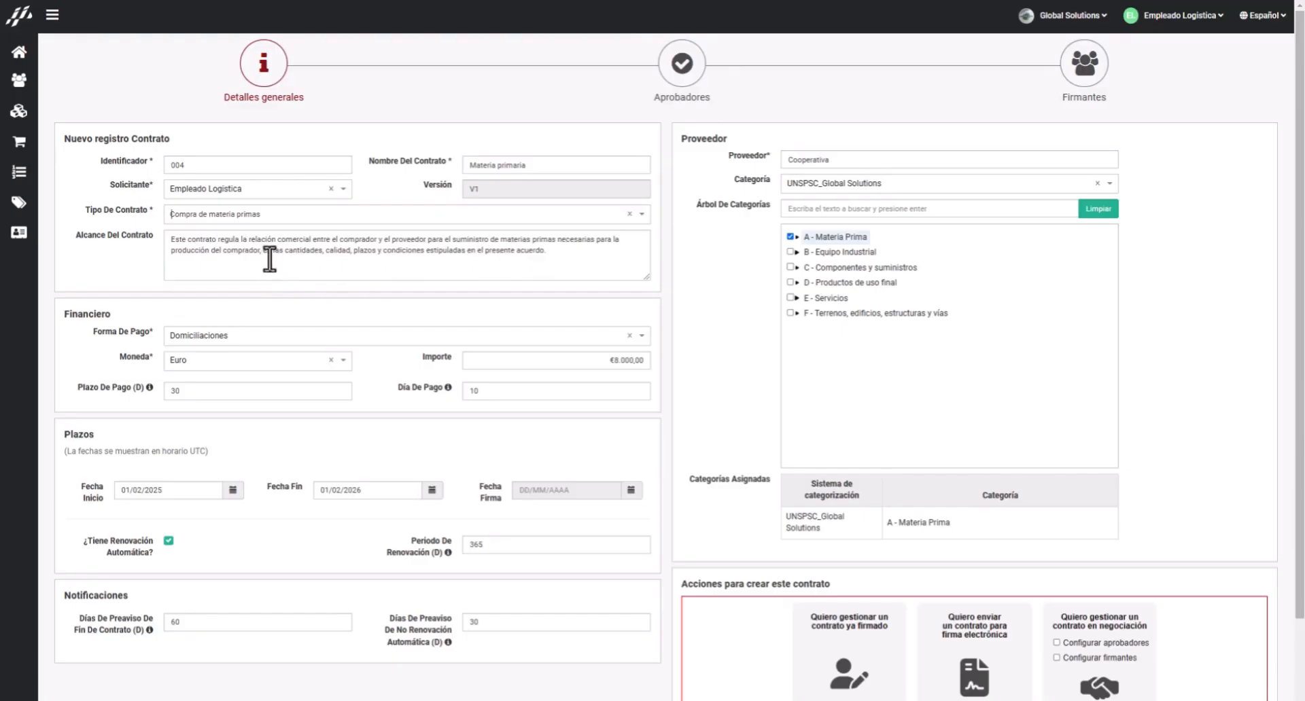
pyautogui.click(249, 250)
# - Examine the contract's financial fields, including the payment method options, currency, amount and payment day
pyautogui.scroll(-1, 272, 259)
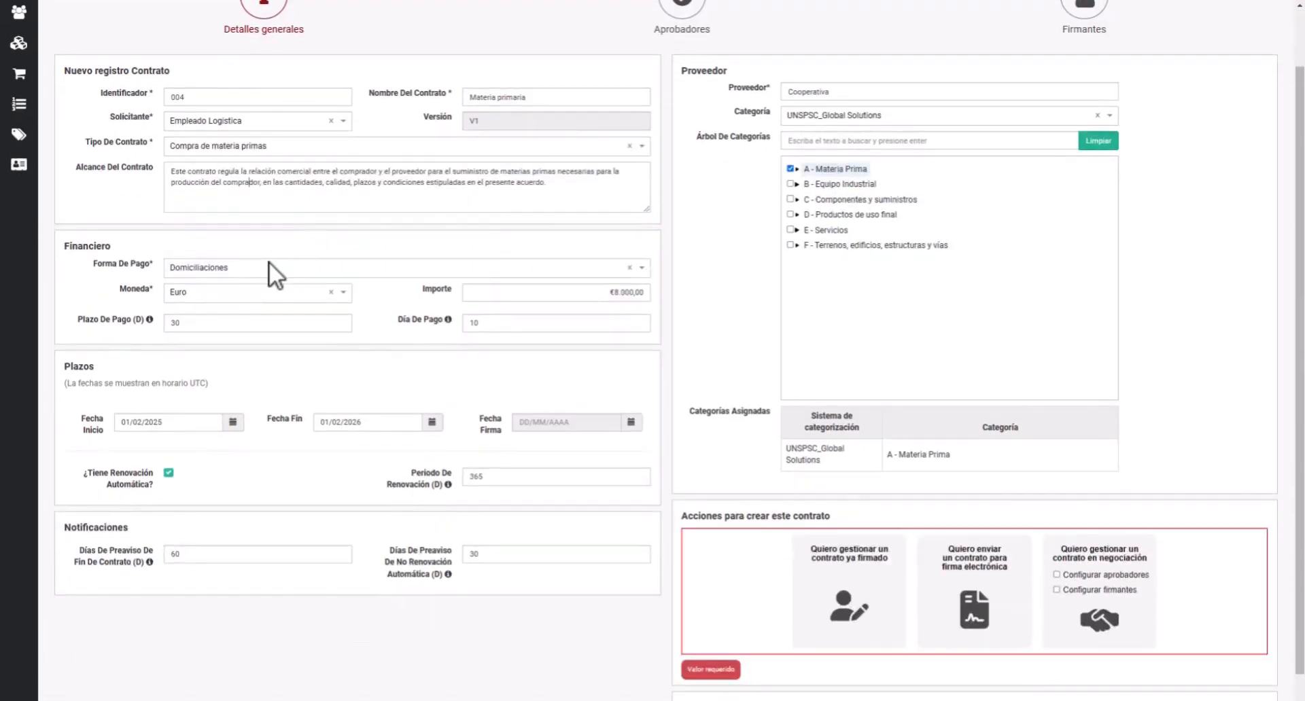
pyautogui.click(261, 268)
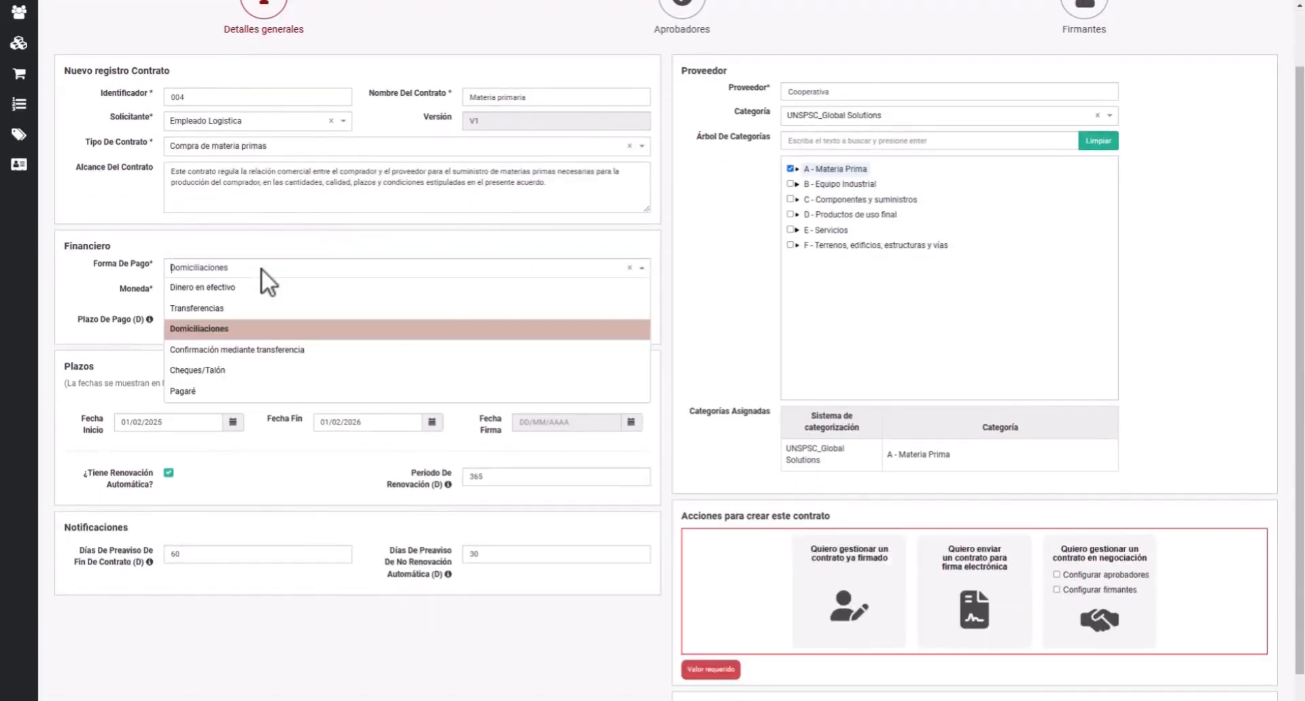
pyautogui.click(626, 271)
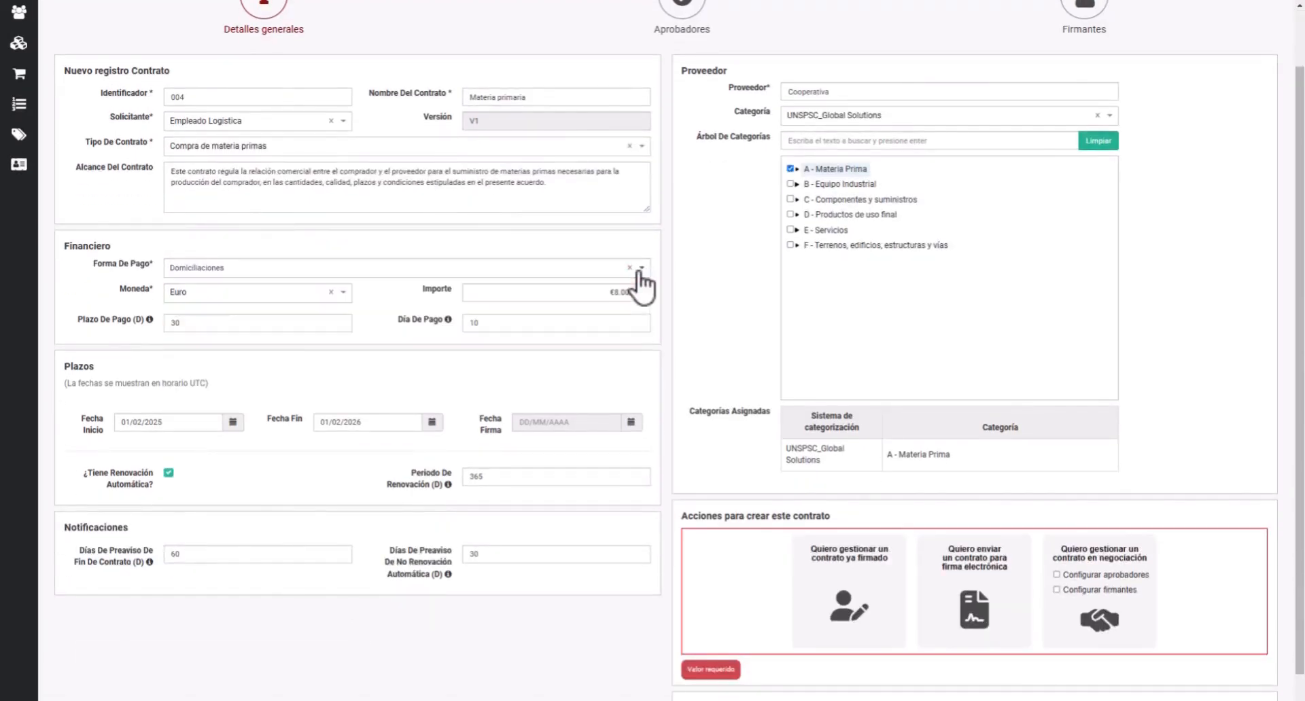
pyautogui.click(344, 295)
pyautogui.click(345, 294)
pyautogui.click(504, 296)
pyautogui.click(528, 322)
# - Examine the start and end date calendars in the contract's terms section
pyautogui.scroll(-1, 271, 371)
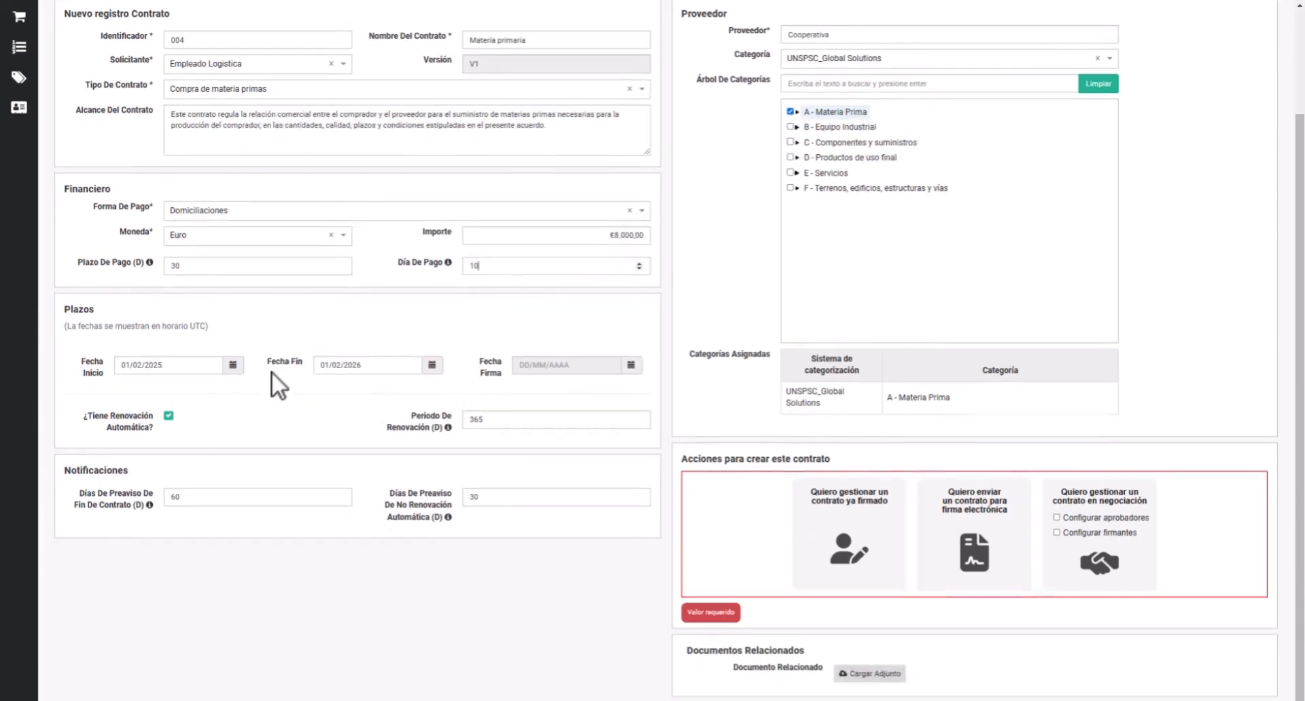
pyautogui.click(233, 366)
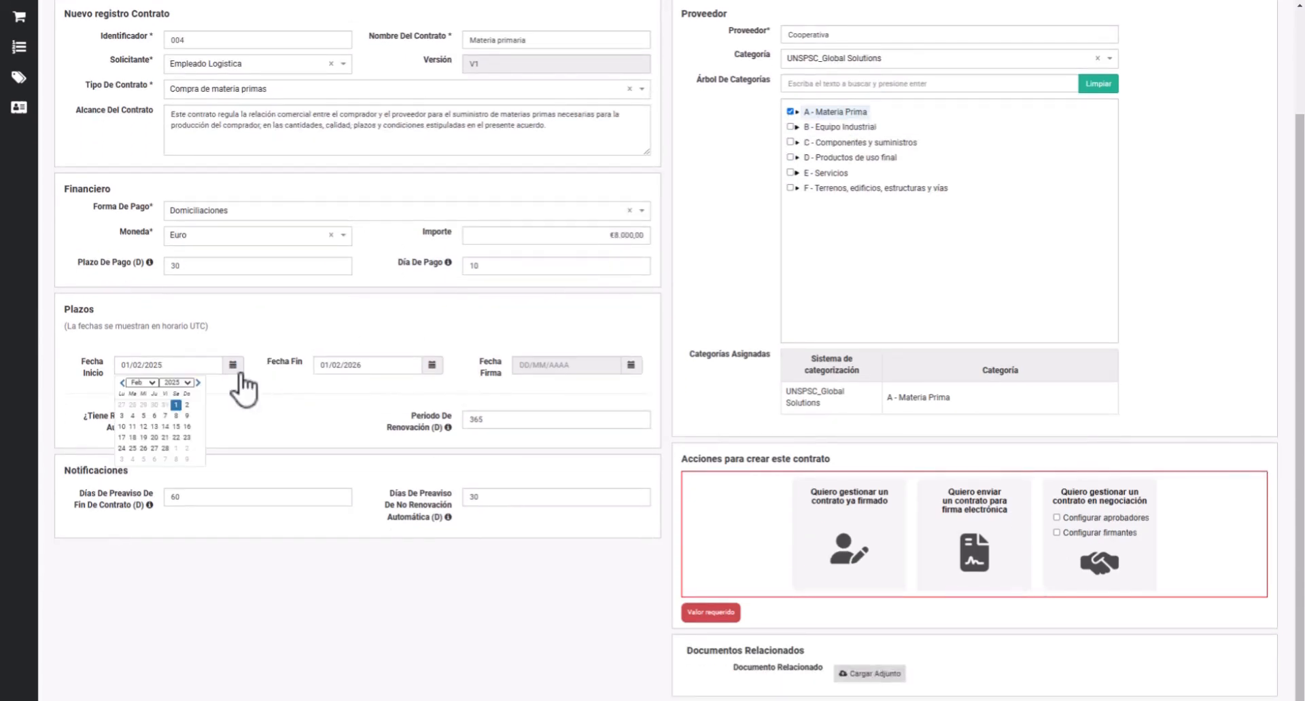
pyautogui.click(235, 367)
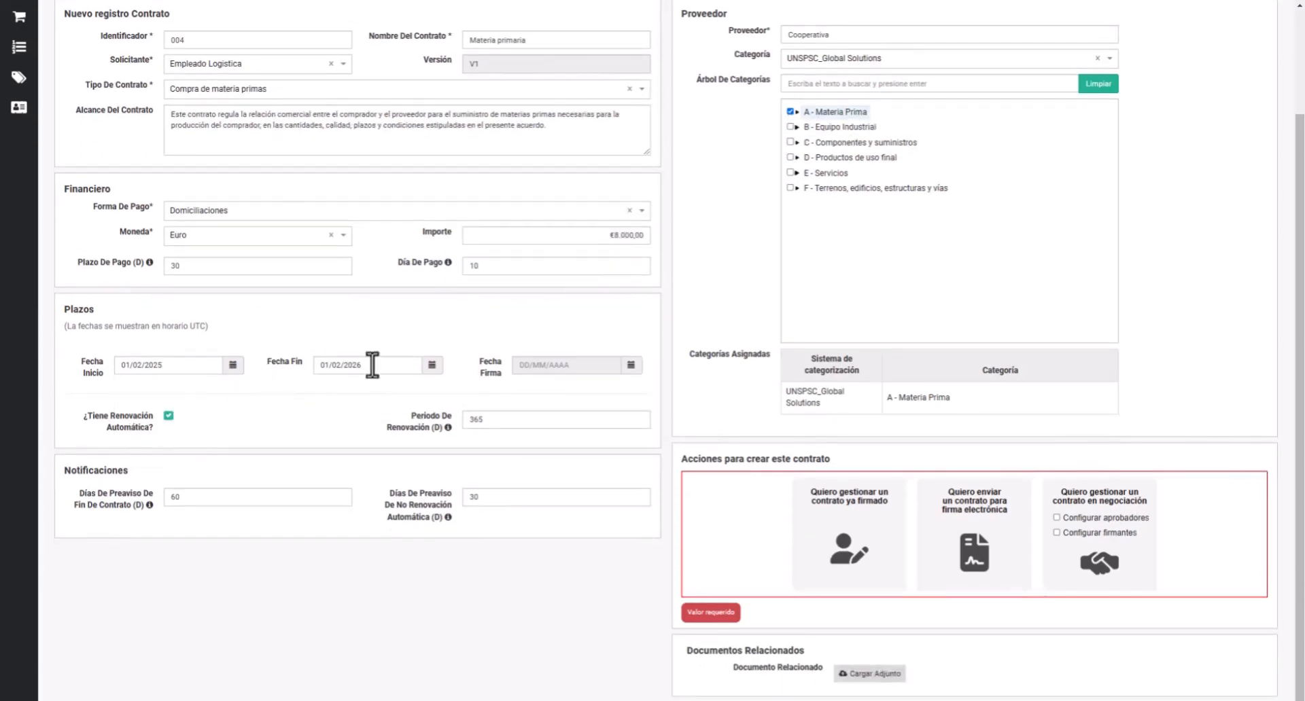
pyautogui.click(432, 365)
pyautogui.click(432, 367)
pyautogui.click(481, 416)
# - Toggle automatic renewal off and on again, and set the renewal period to 365 days
pyautogui.click(169, 417)
pyautogui.click(169, 417)
pyautogui.click(513, 421)
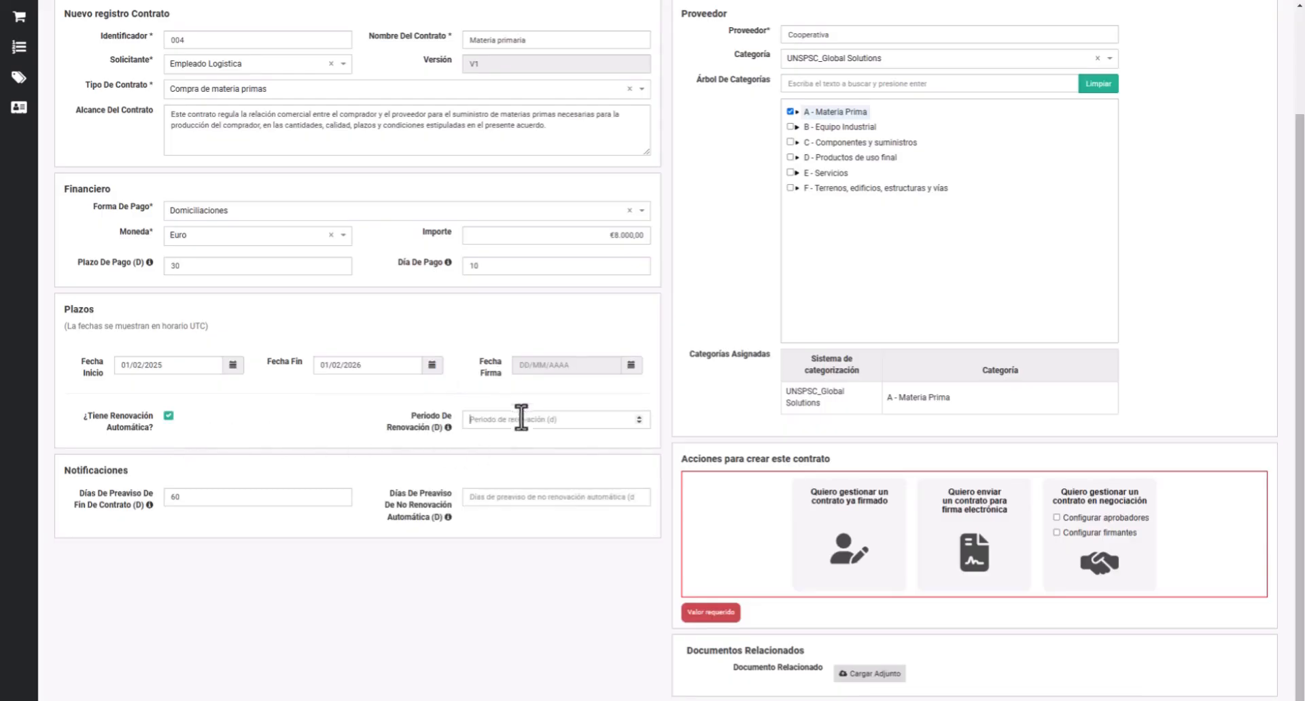
pyautogui.write('365')
# - Set the notice period for non-automatic renewal to 30 days in the notifications section
pyautogui.click(294, 498)
pyautogui.click(548, 497)
pyautogui.write('30')
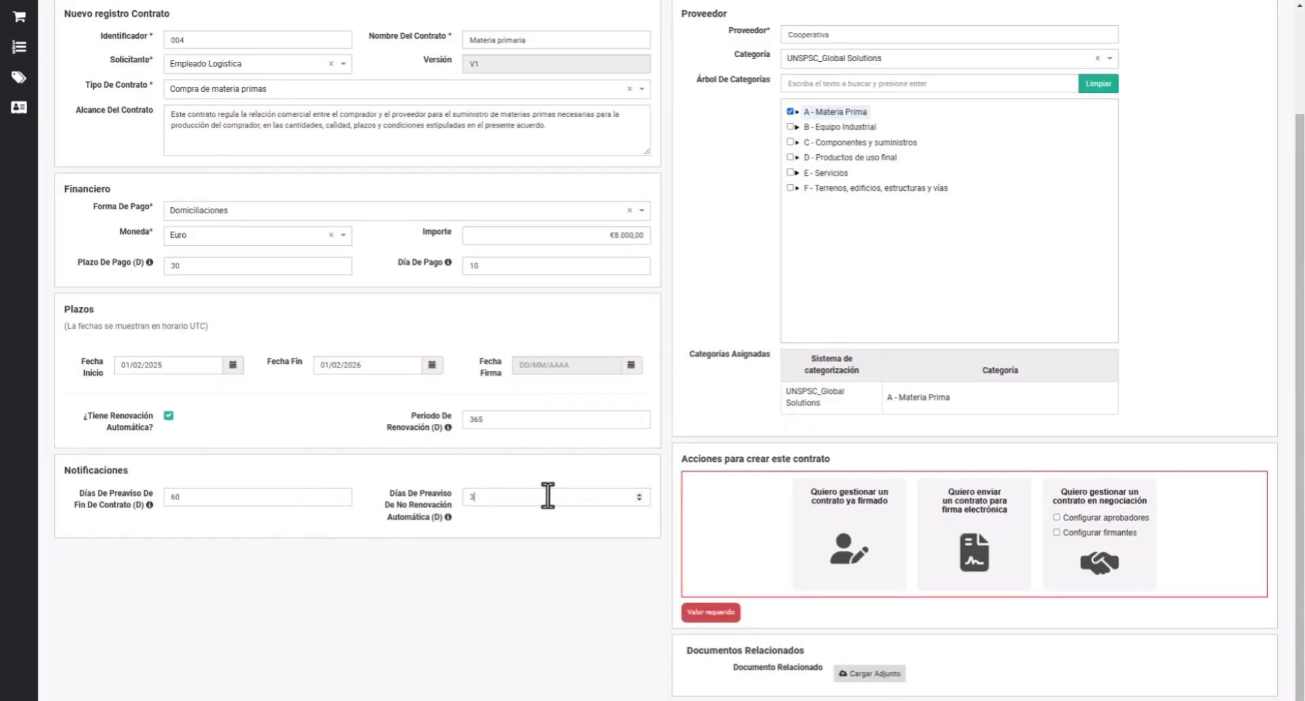
# - Choose UNSPSC_Global Solutions as the categorisation system for the supplier Cooperativa
pyautogui.click(1034, 37)
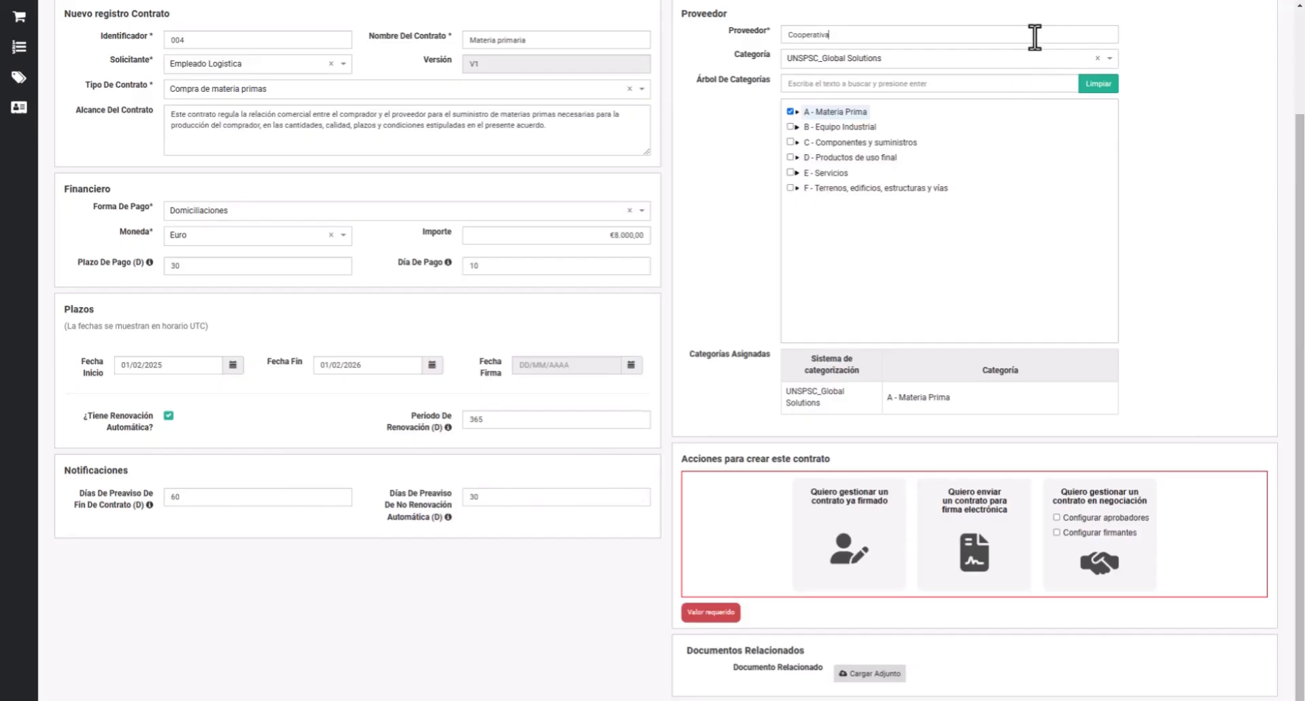
pyautogui.click(1002, 58)
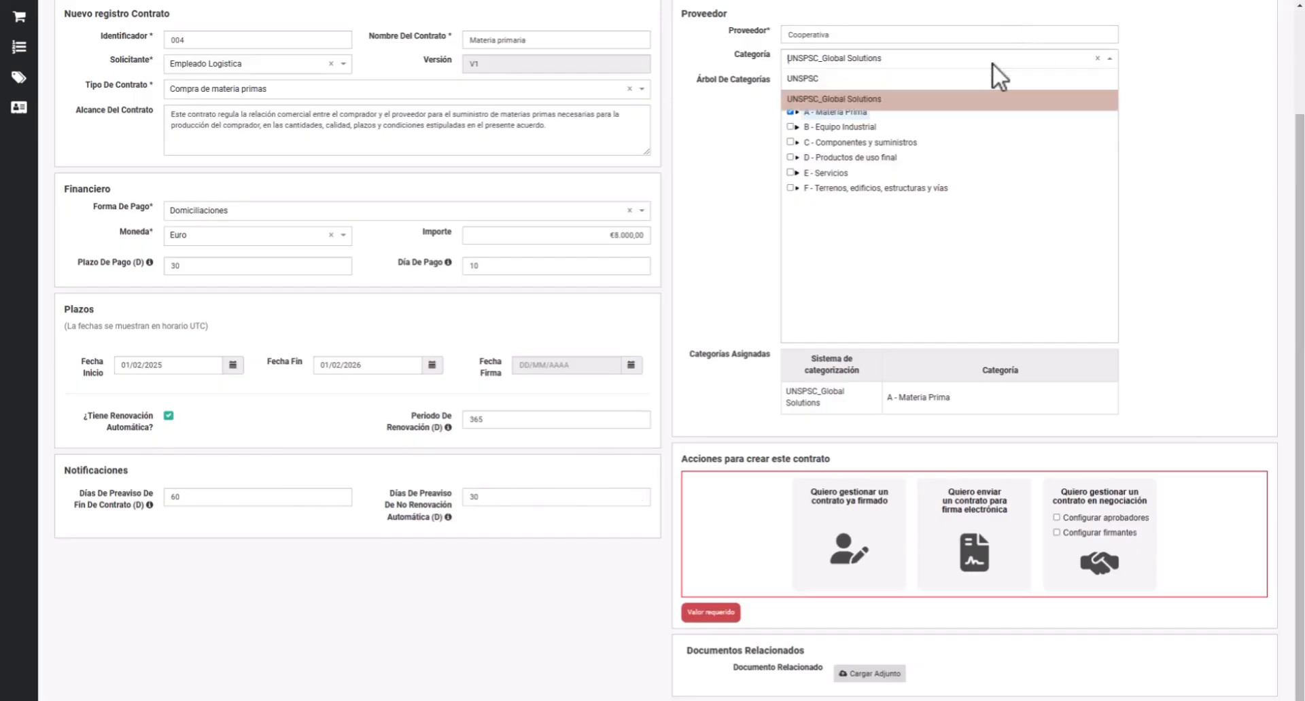
pyautogui.click(985, 100)
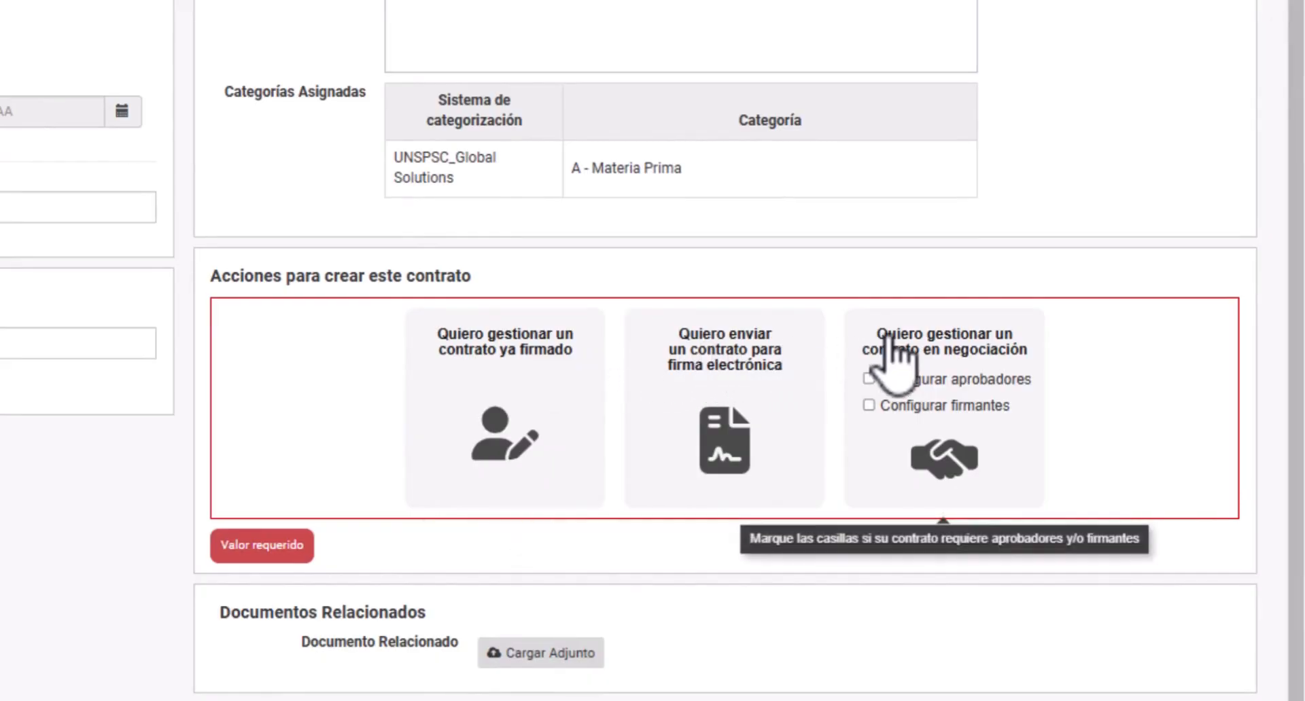
# - Choose to manage a contract in negotiation with approvers and signers configured, and attach a related document
pyautogui.click(888, 368)
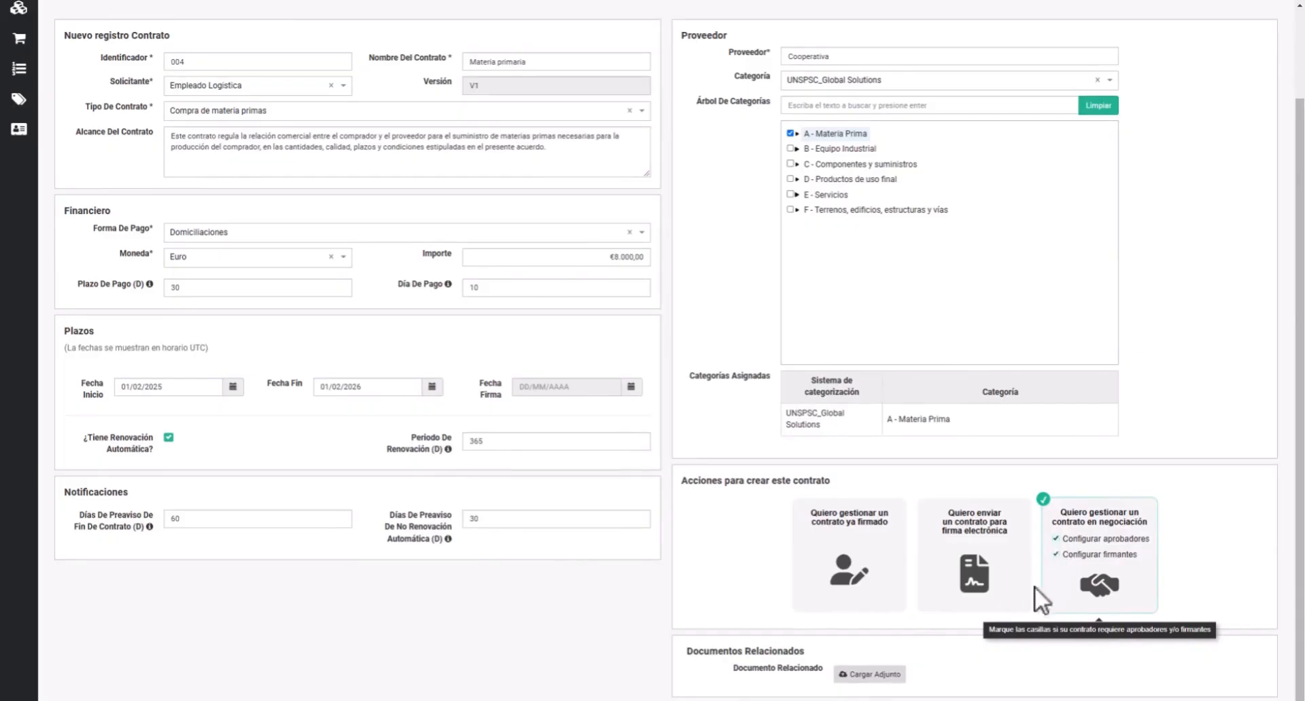
pyautogui.click(860, 672)
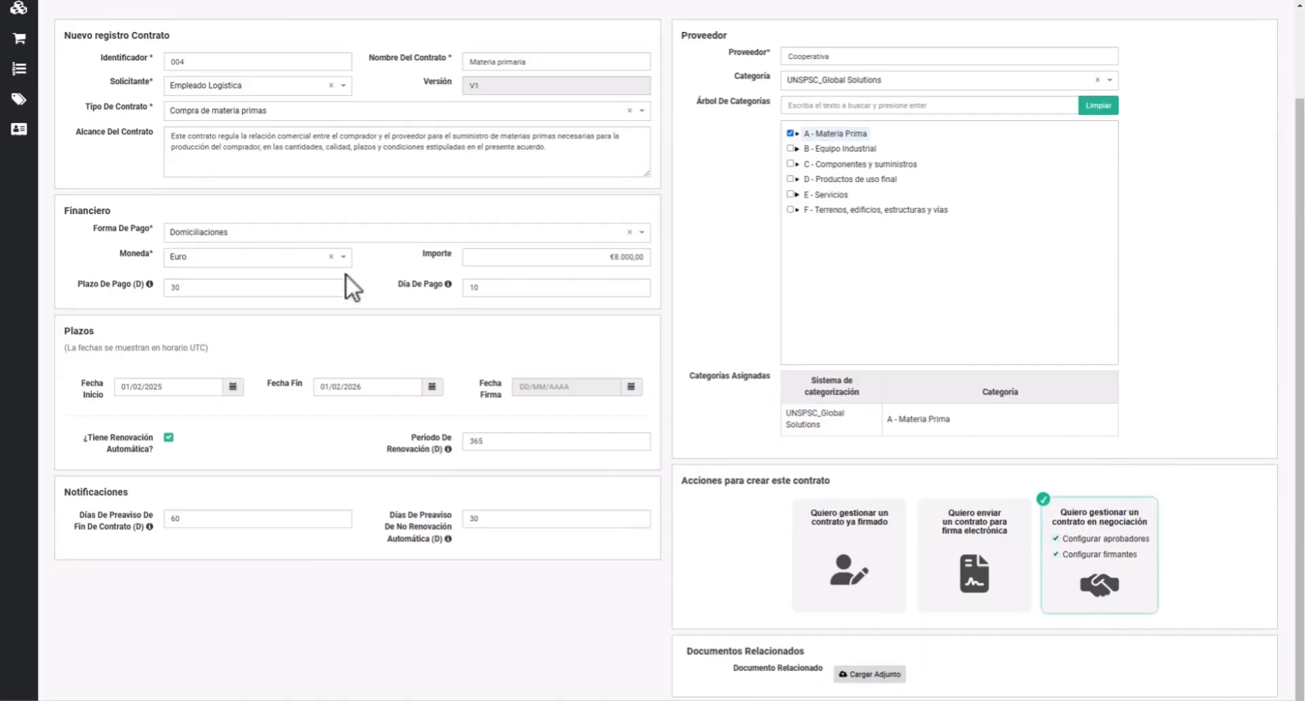
pyautogui.click(184, 185)
pyautogui.doubleClick(184, 185)
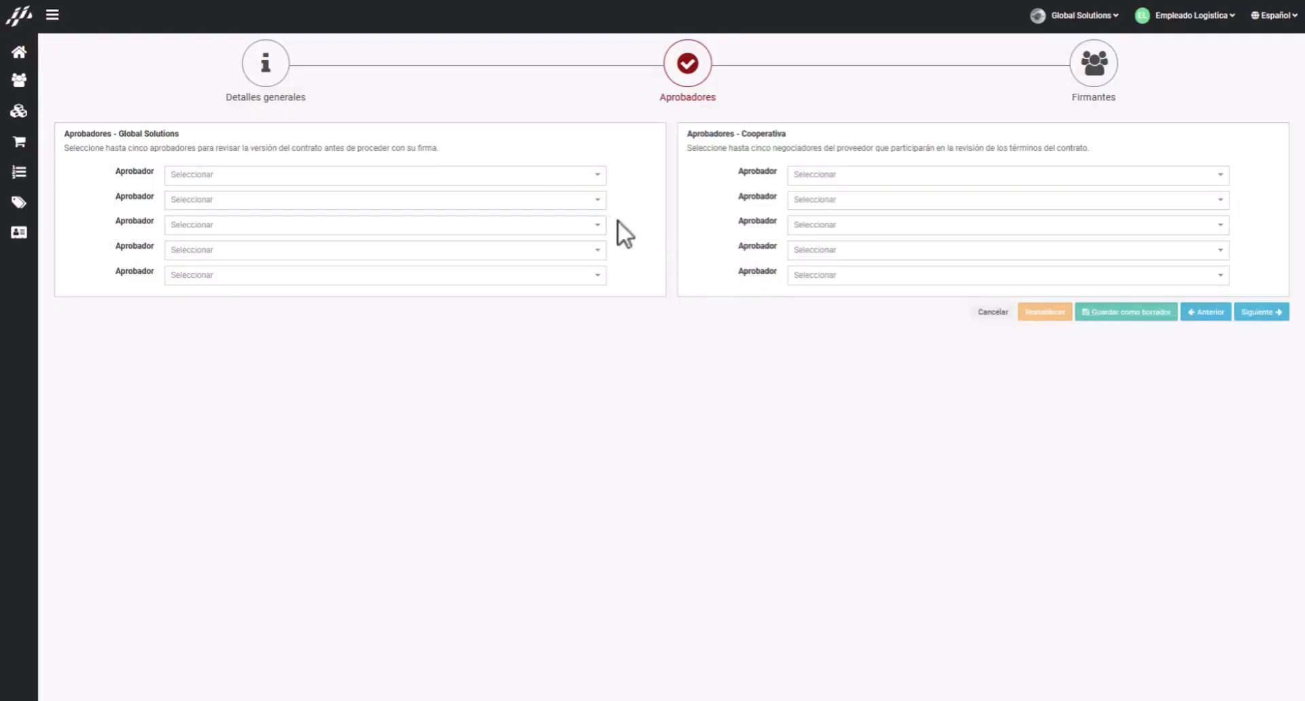
# - Assign Empleado Logistica as Global Solutions approver and a supplier contact as Cooperativa approver, and continue to the signers stage
pyautogui.click(544, 174)
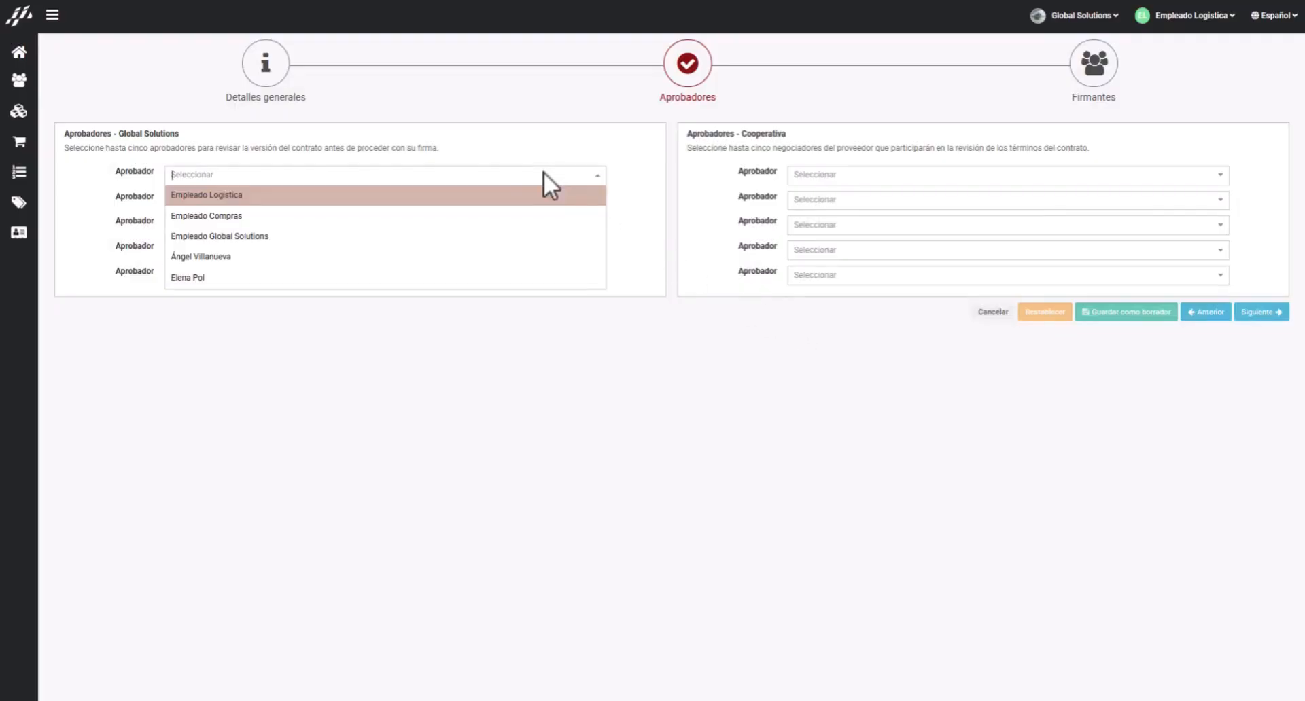
pyautogui.click(518, 196)
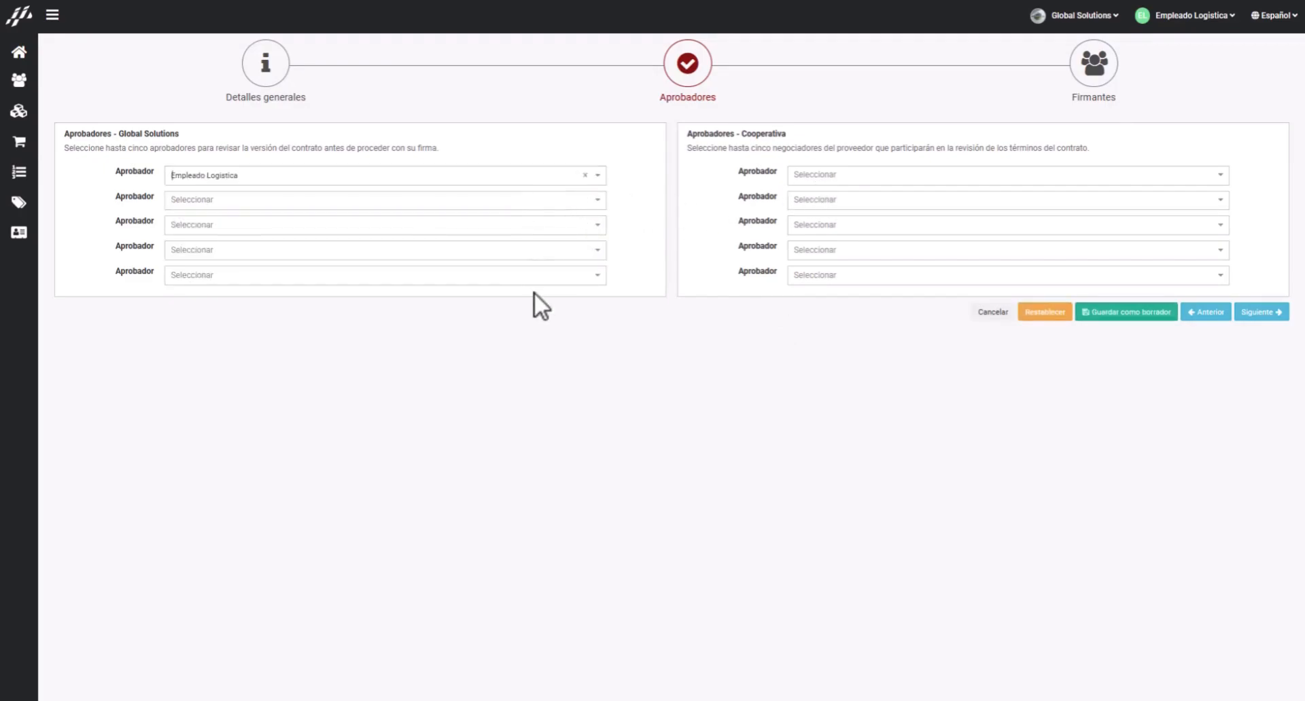
pyautogui.click(822, 177)
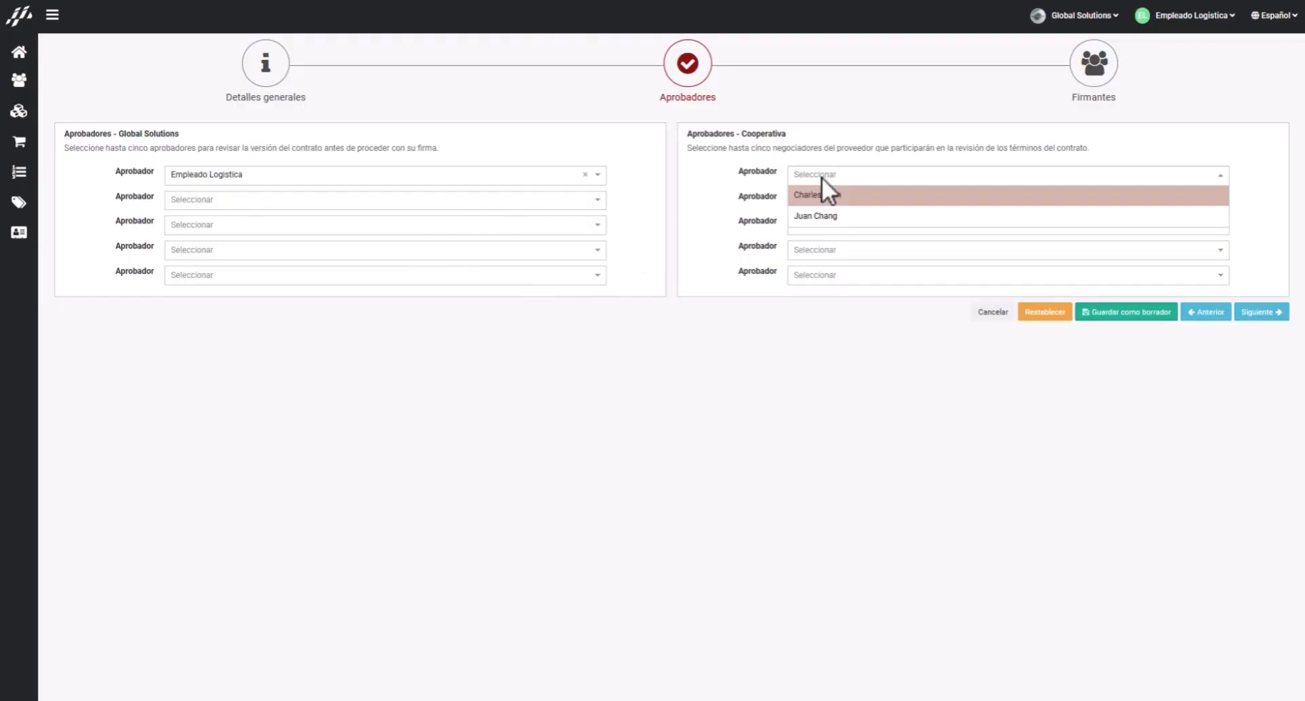
pyautogui.click(824, 217)
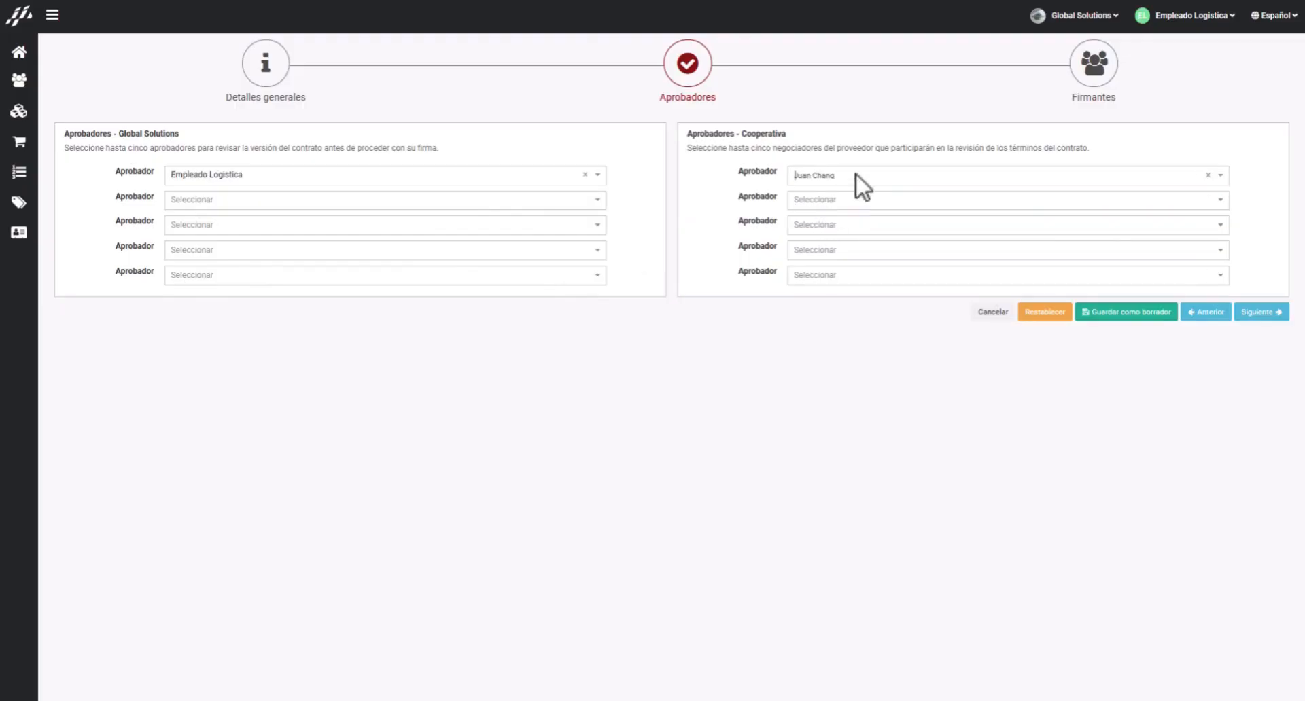
pyautogui.click(1261, 314)
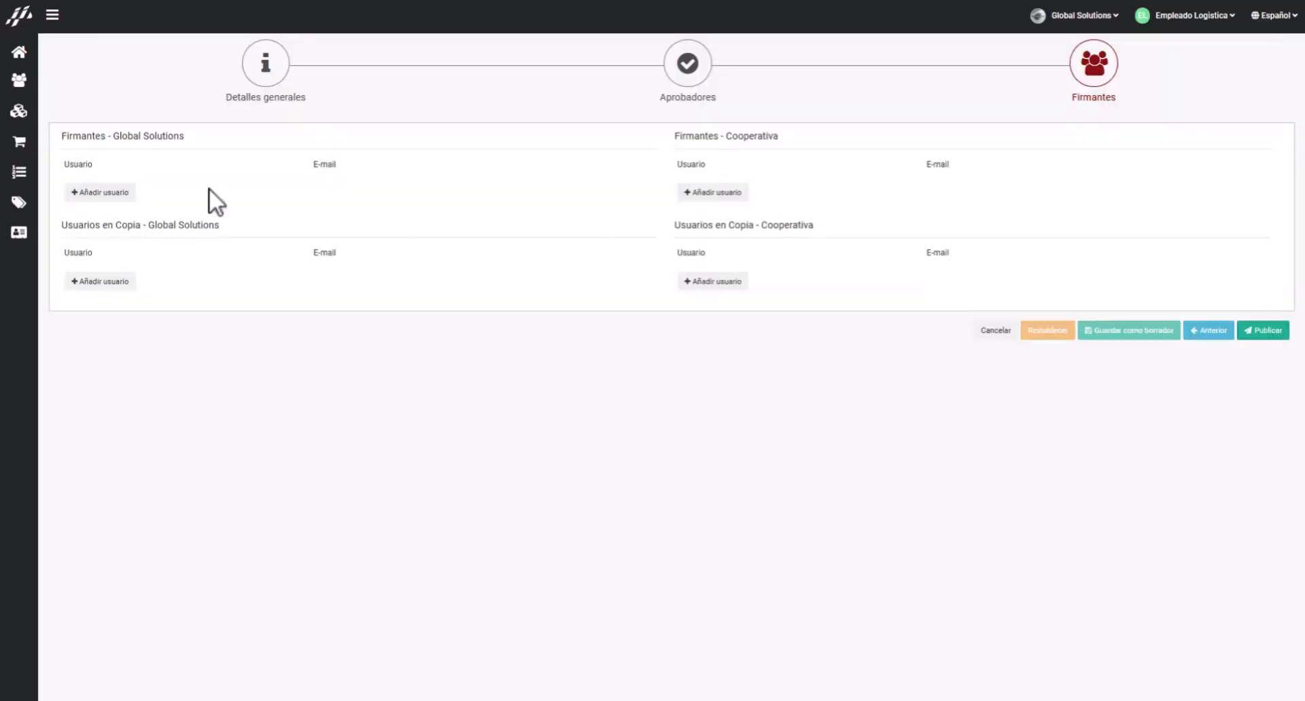
# - Add one signer for Global Solutions and one for Cooperativa, filling in each signer's name and e-mail
pyautogui.click(88, 192)
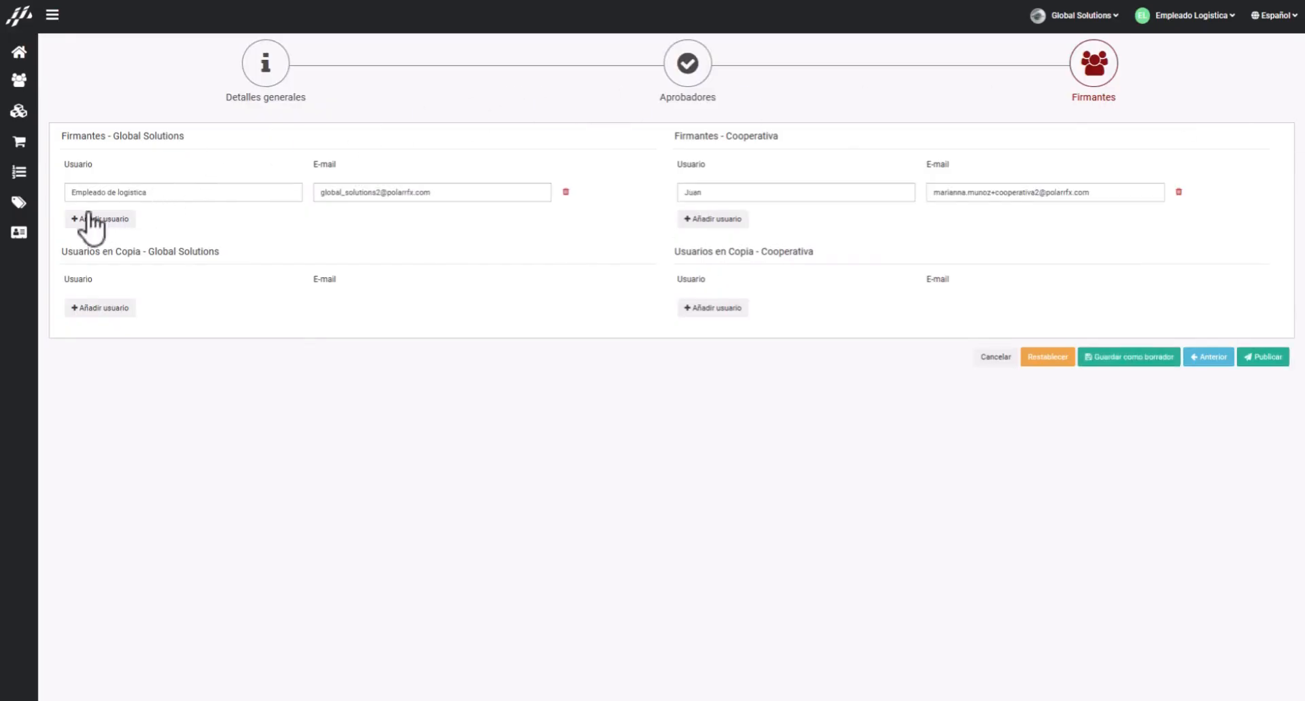
pyautogui.click(148, 193)
pyautogui.click(93, 224)
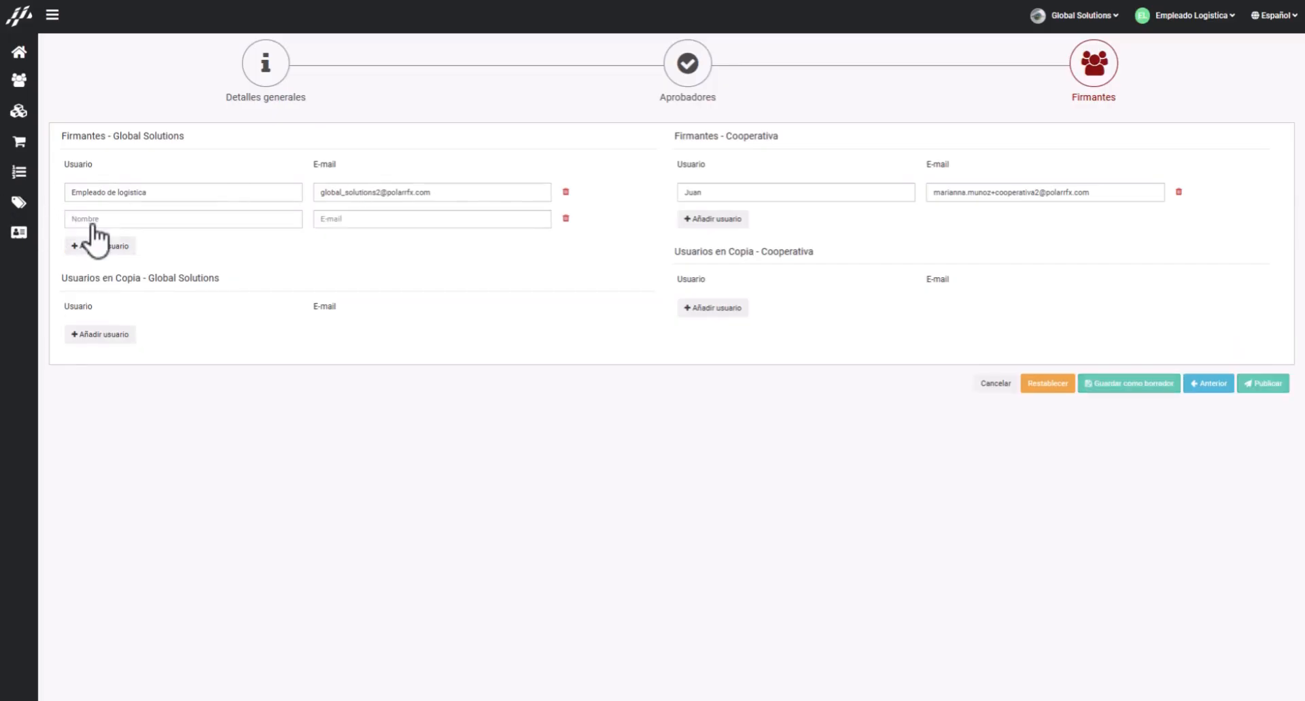
pyautogui.click(565, 218)
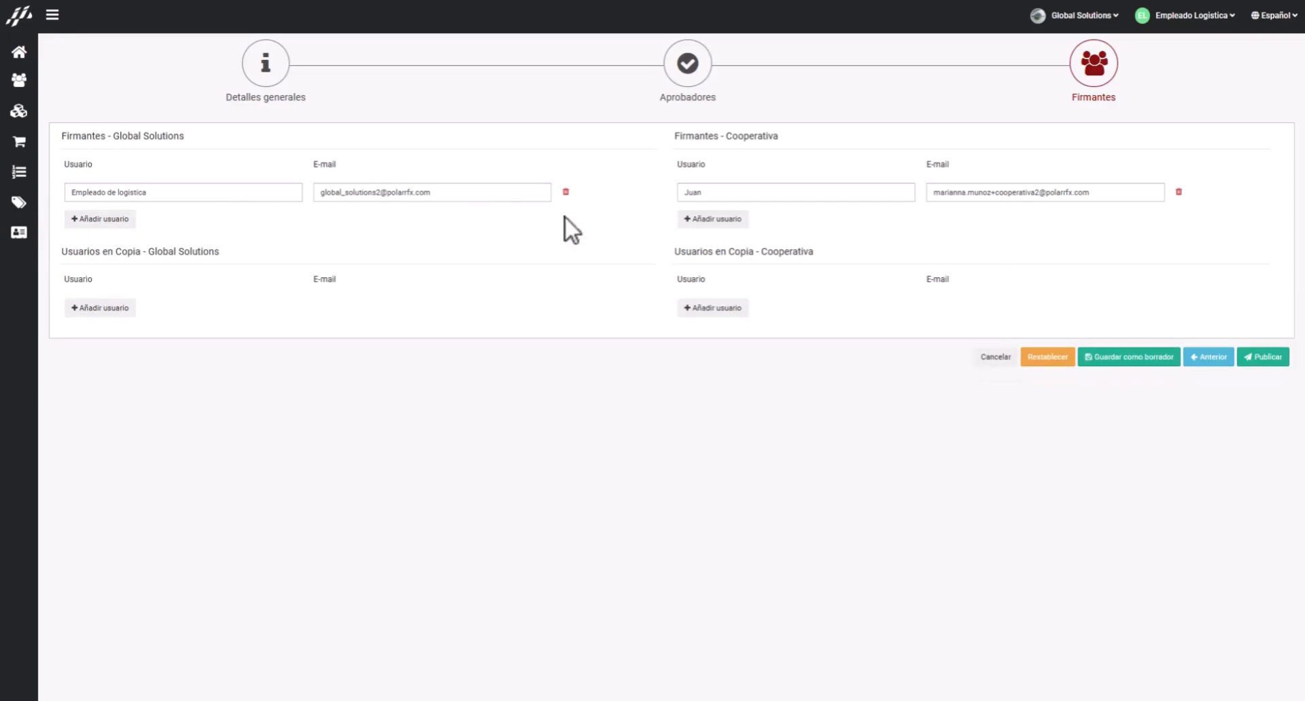
pyautogui.click(116, 307)
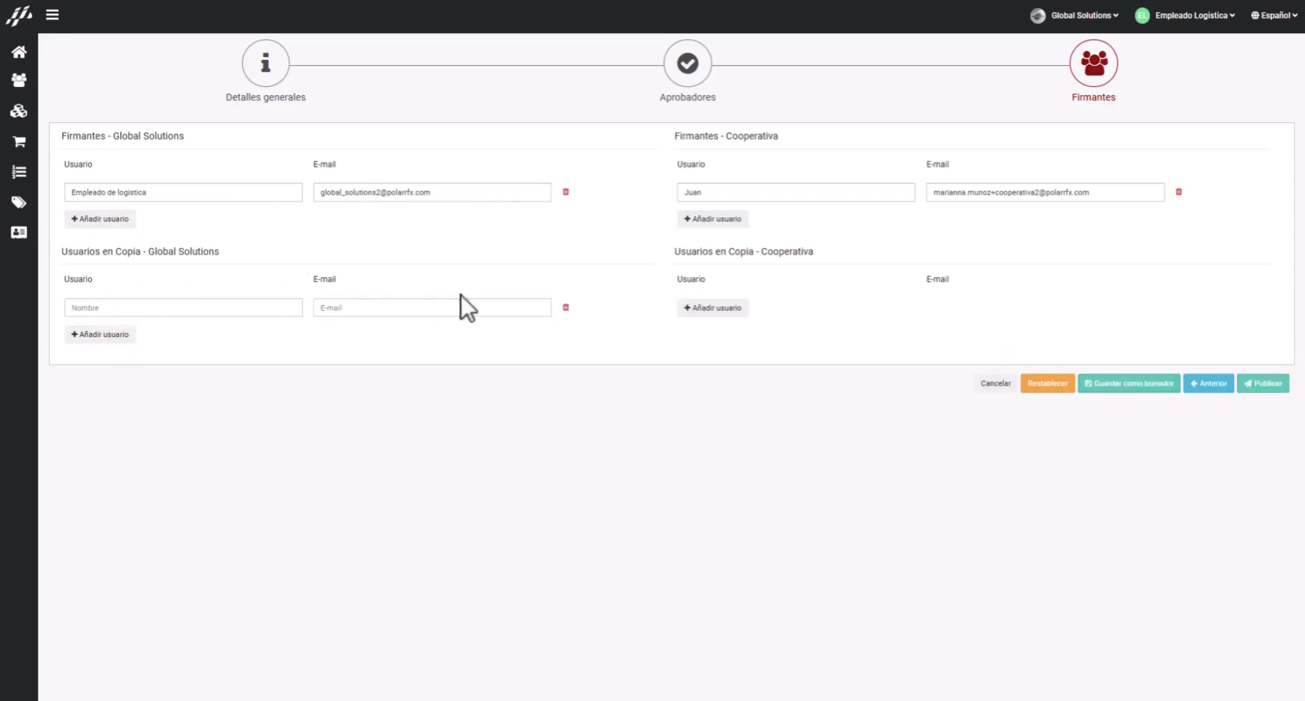
pyautogui.click(565, 307)
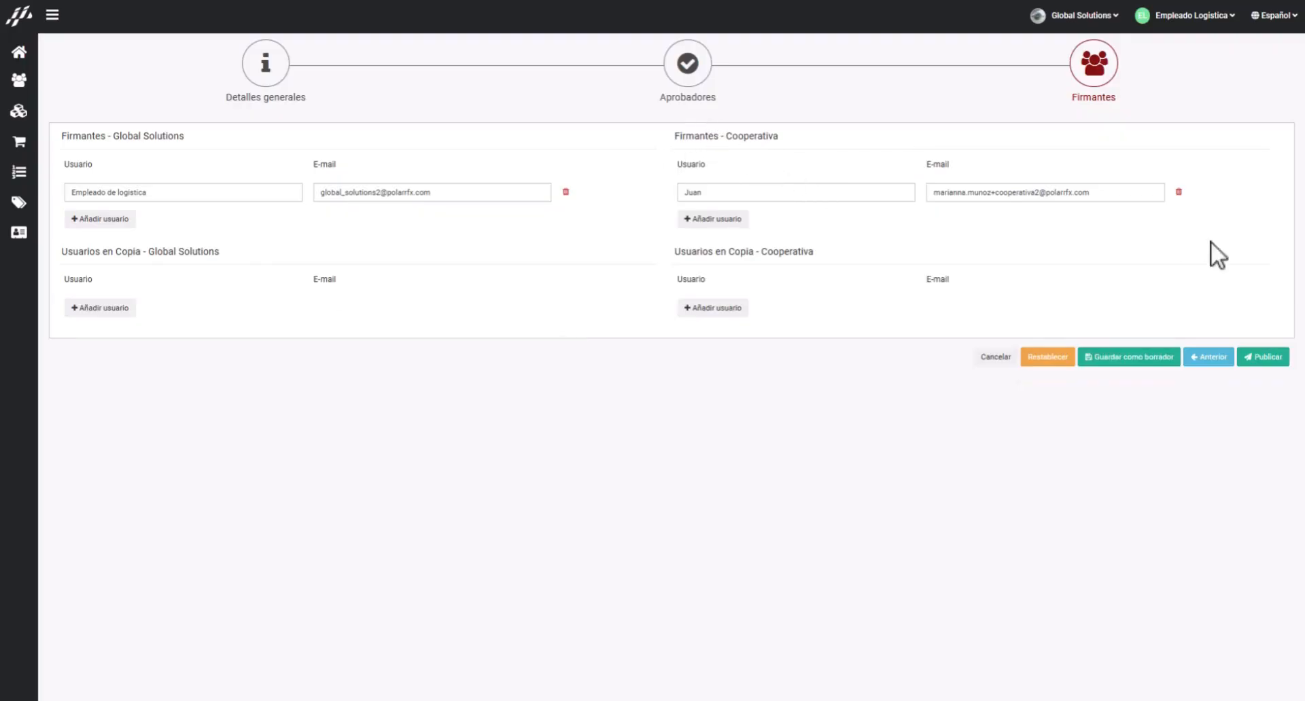
# - Publish the contract and dismiss the success notice
pyautogui.click(1268, 354)
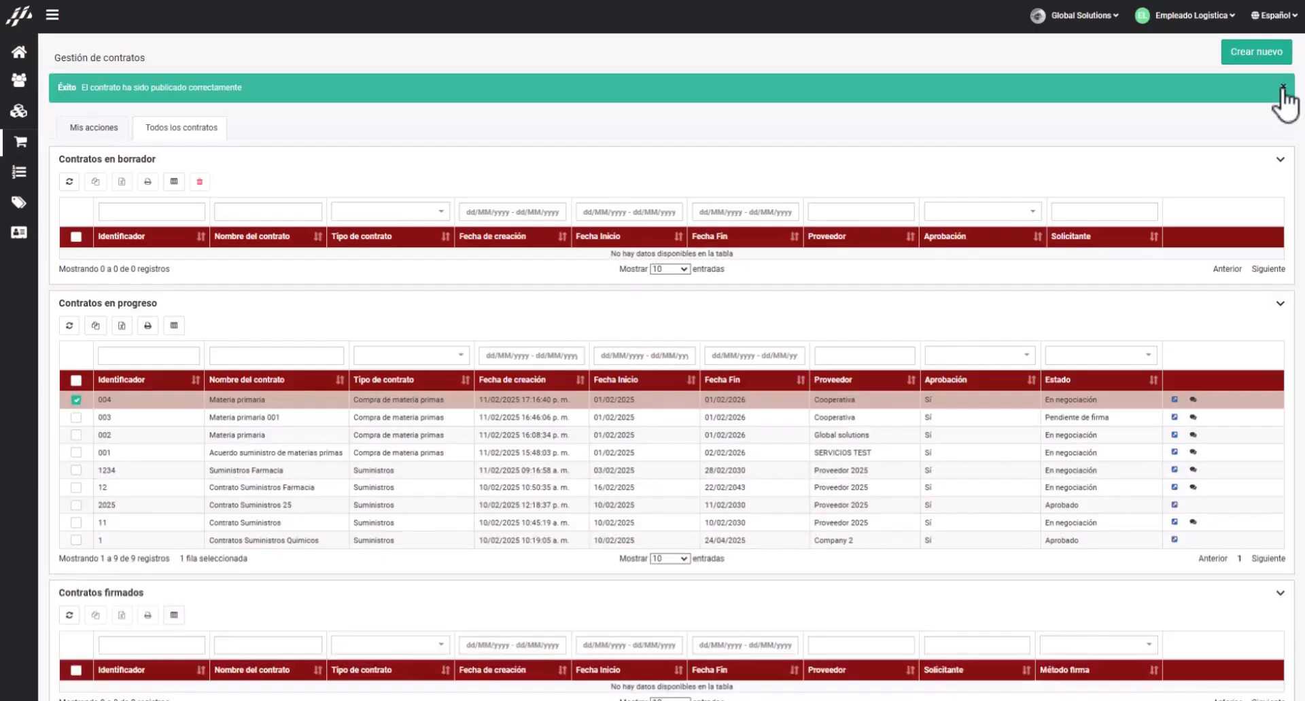
pyautogui.click(1282, 87)
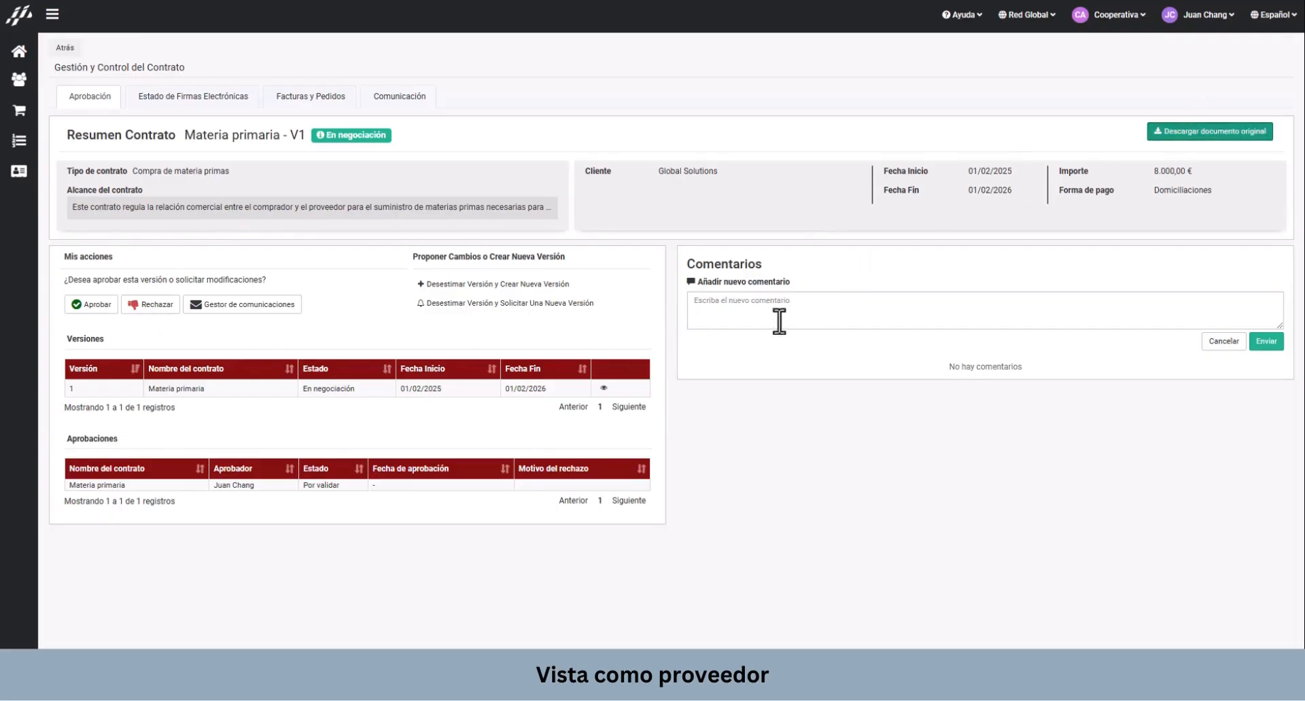
# - In the supplier's view of the contract, open the version 1 record, download Contrato.pdf and close the record
pyautogui.click(602, 388)
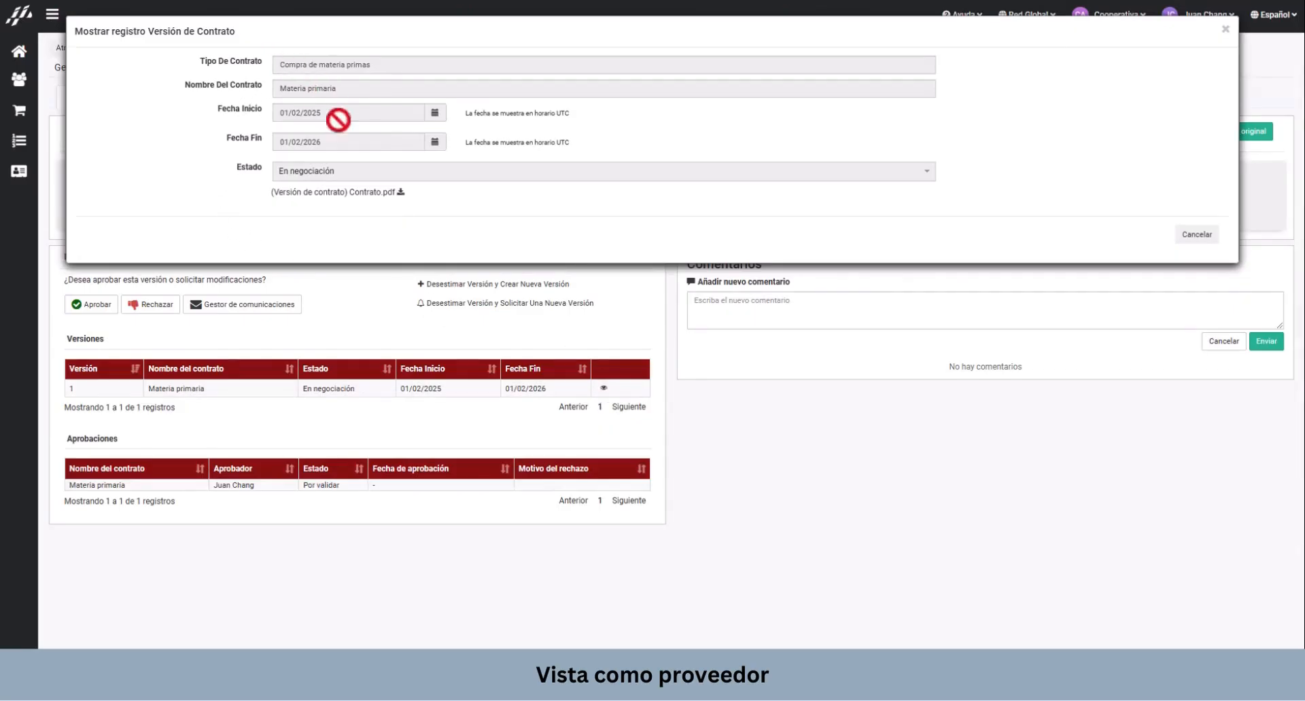
pyautogui.click(400, 192)
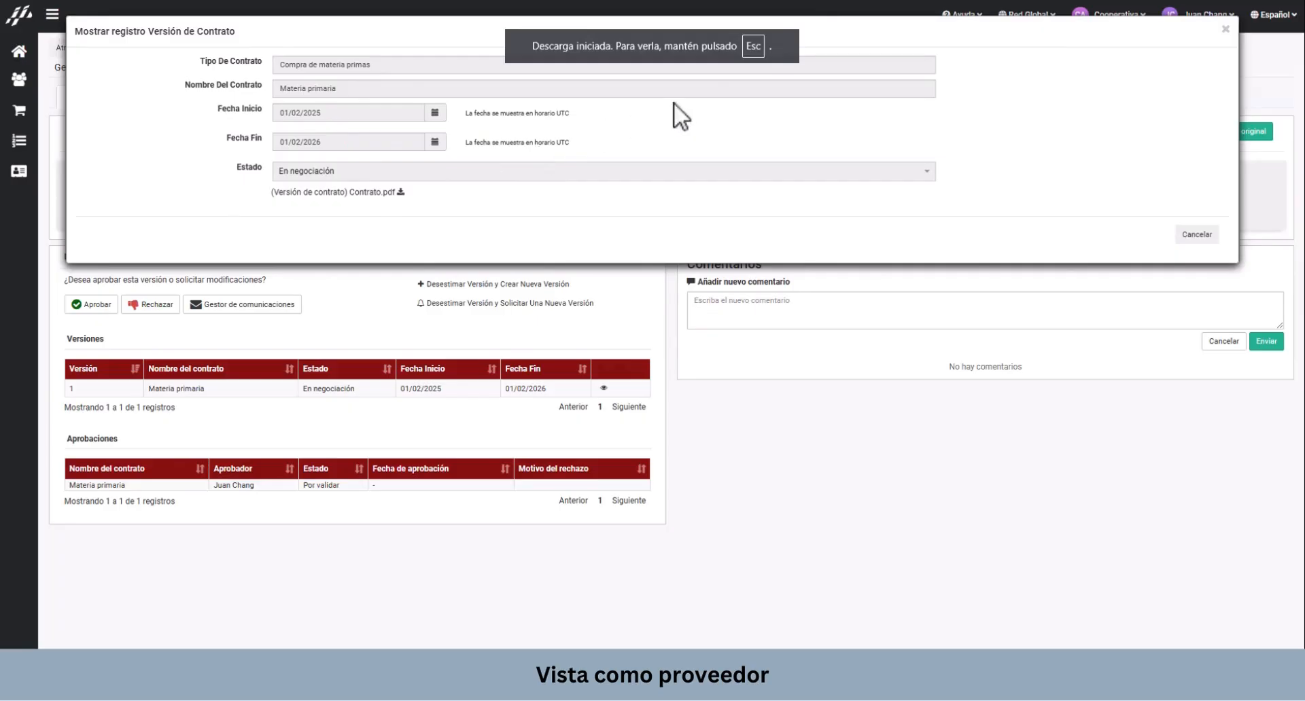
pyautogui.click(1225, 30)
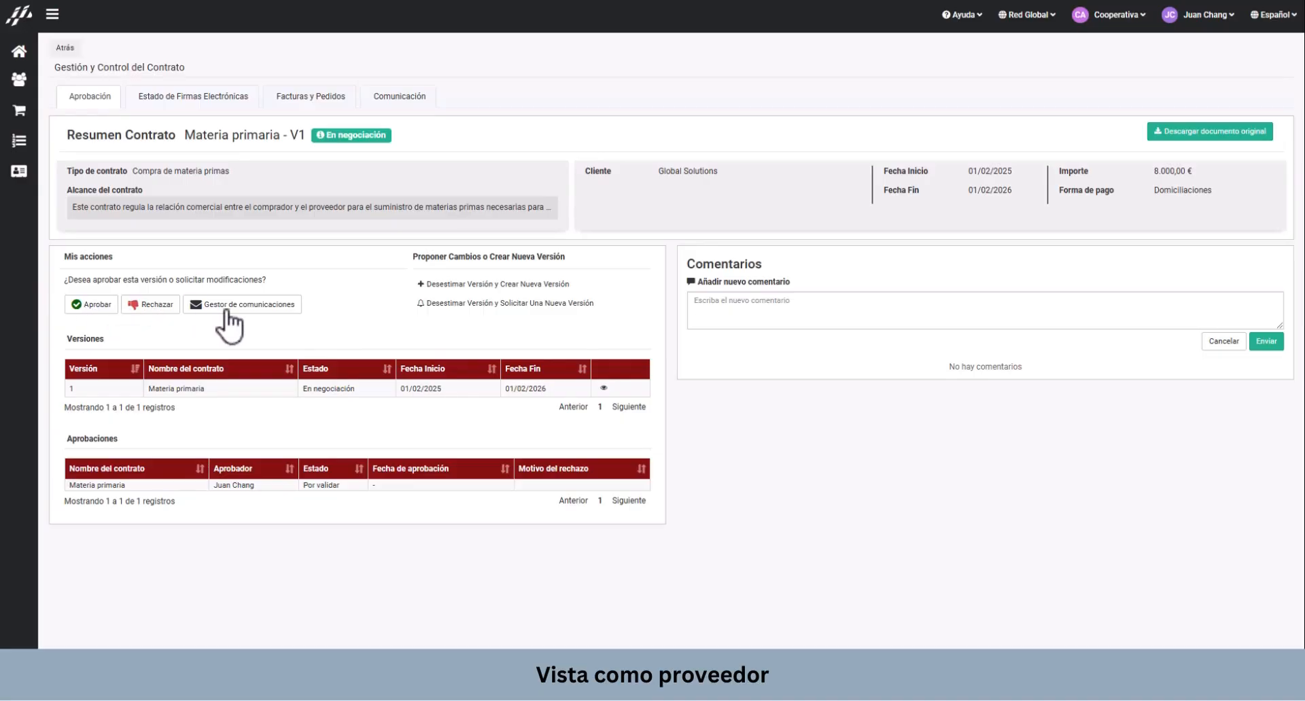
# - Approve version 1 of the Materia primaria contract as the supplier and accept the confirmation
pyautogui.click(94, 309)
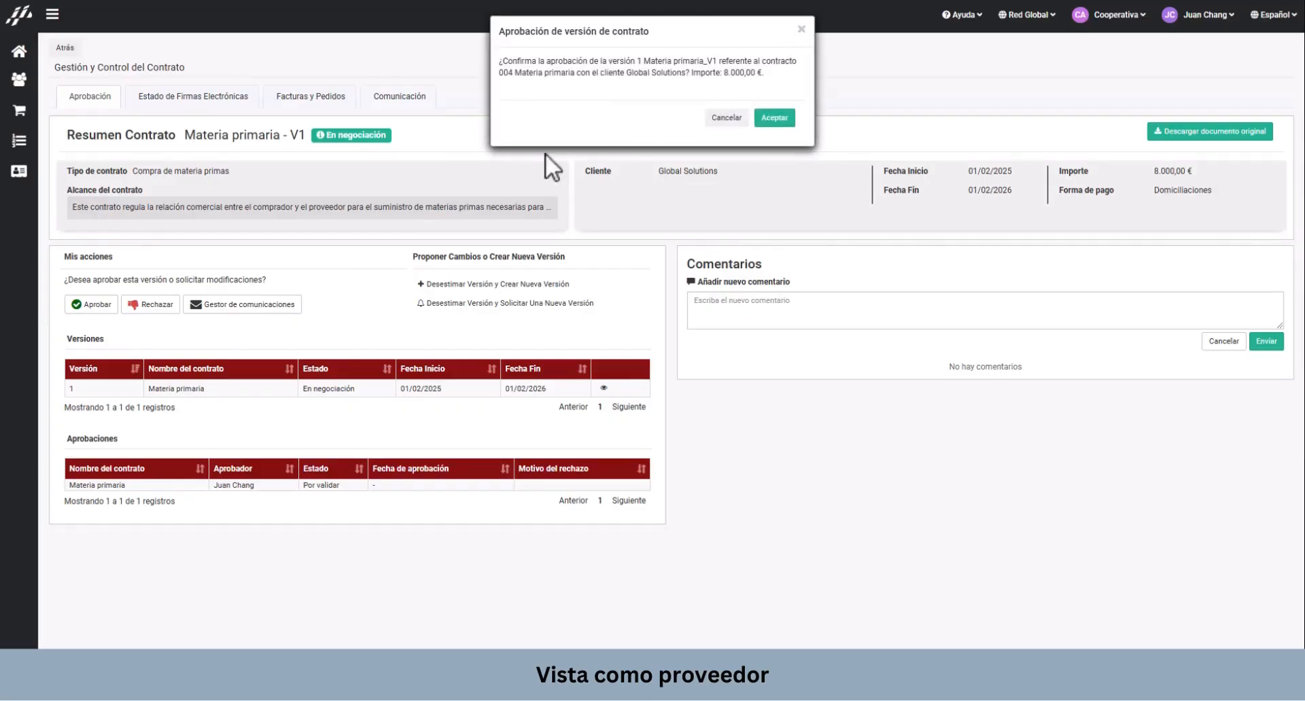
pyautogui.click(777, 123)
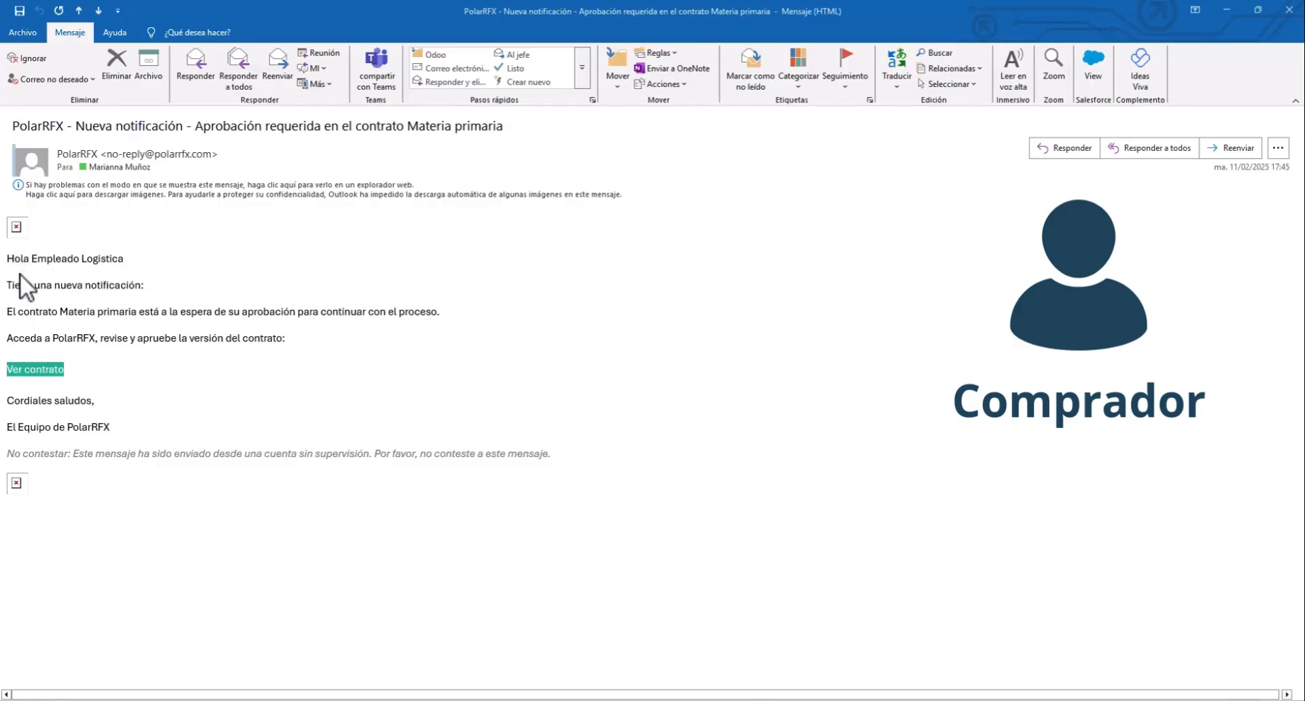
# - Switch to the buyer's approval e-mail in Outlook, open the contract from it, and examine its approvals and version 1 record
pyautogui.click(30, 369)
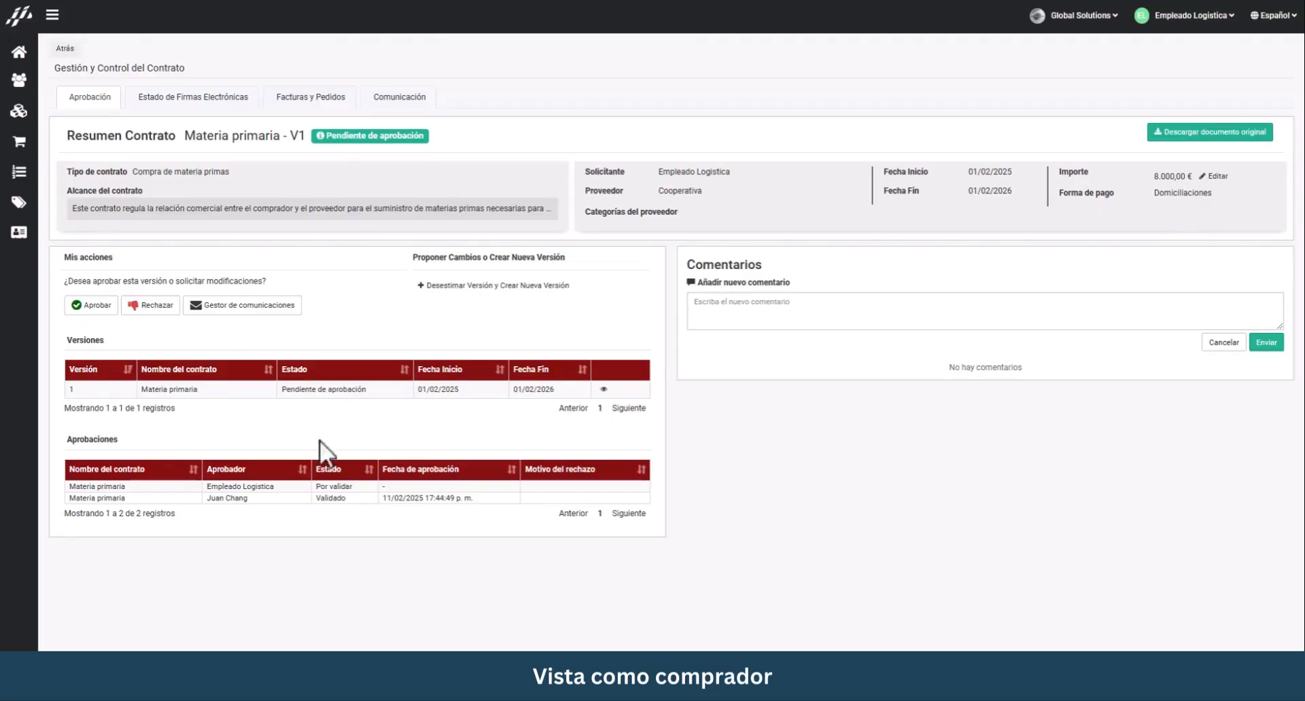
pyautogui.moveTo(207, 499); pyautogui.dragTo(309, 500)
pyautogui.click(349, 499)
pyautogui.click(348, 499)
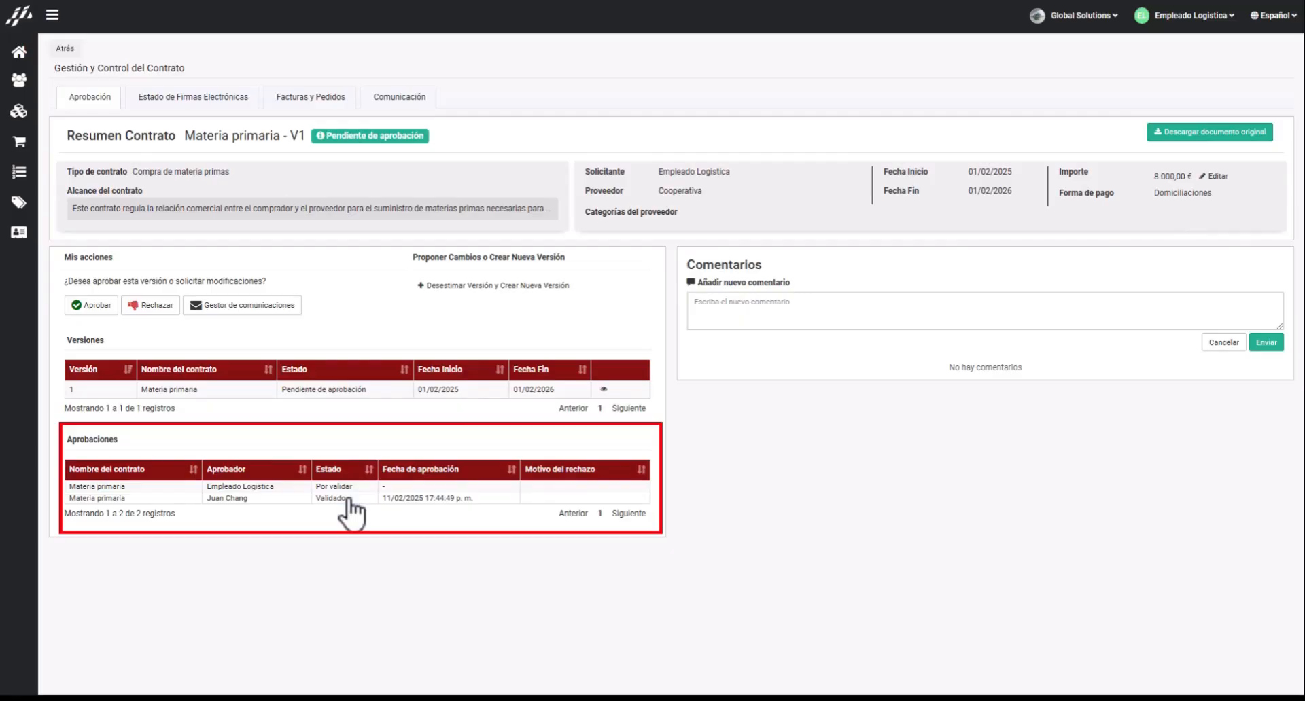
pyautogui.click(238, 487)
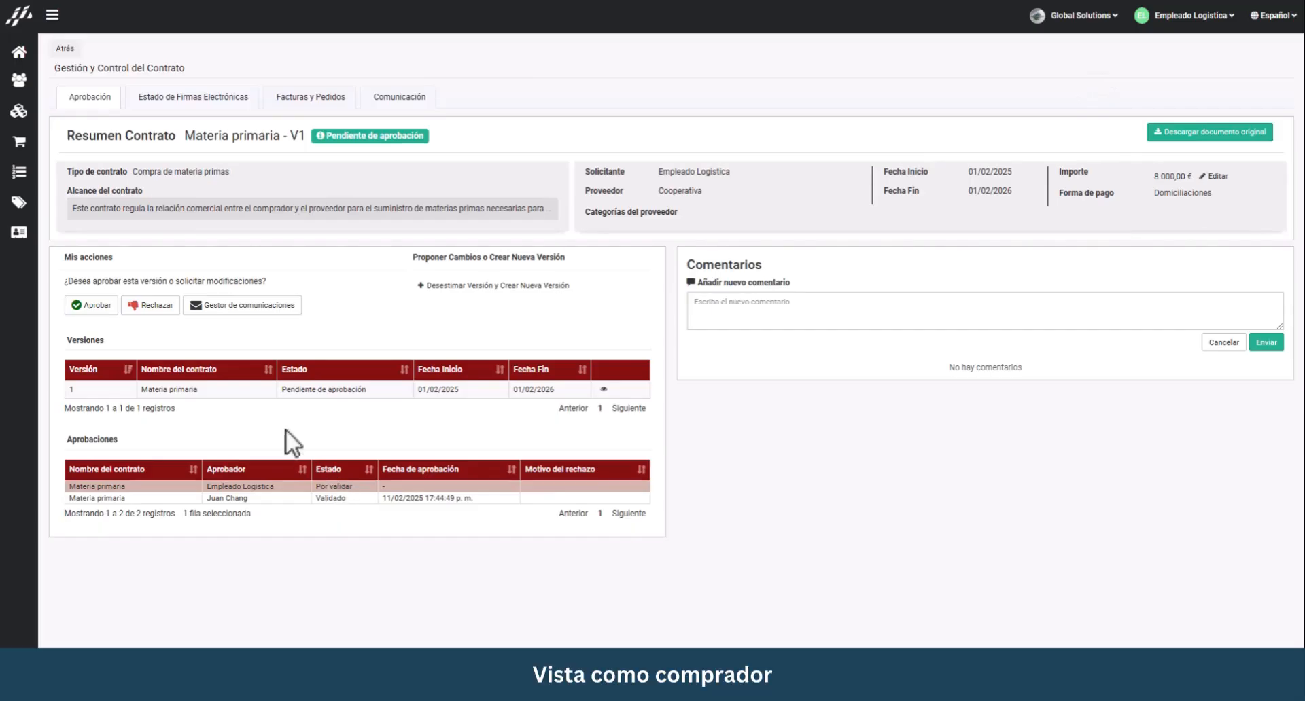
pyautogui.click(605, 390)
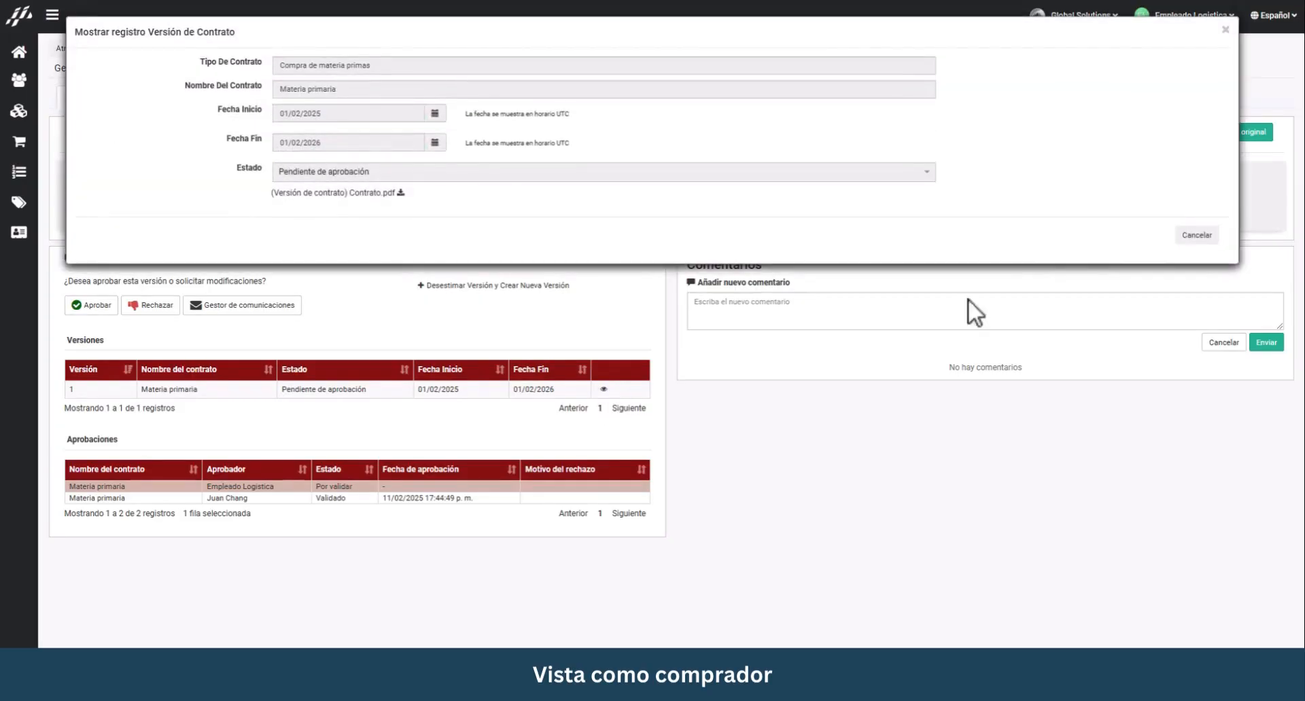
pyautogui.click(1197, 236)
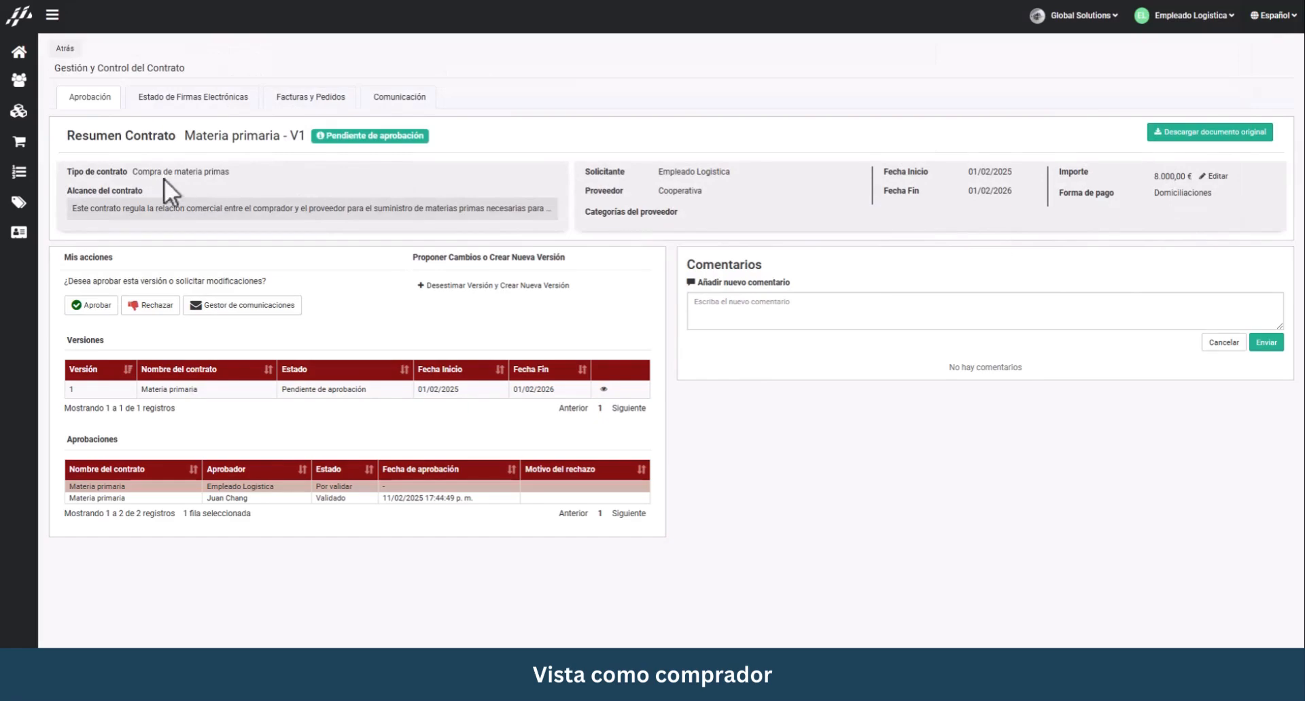
# - Return to the contracts list, open the Materia primaria contract pending approval, and approve version 1 as the buyer
pyautogui.click(66, 49)
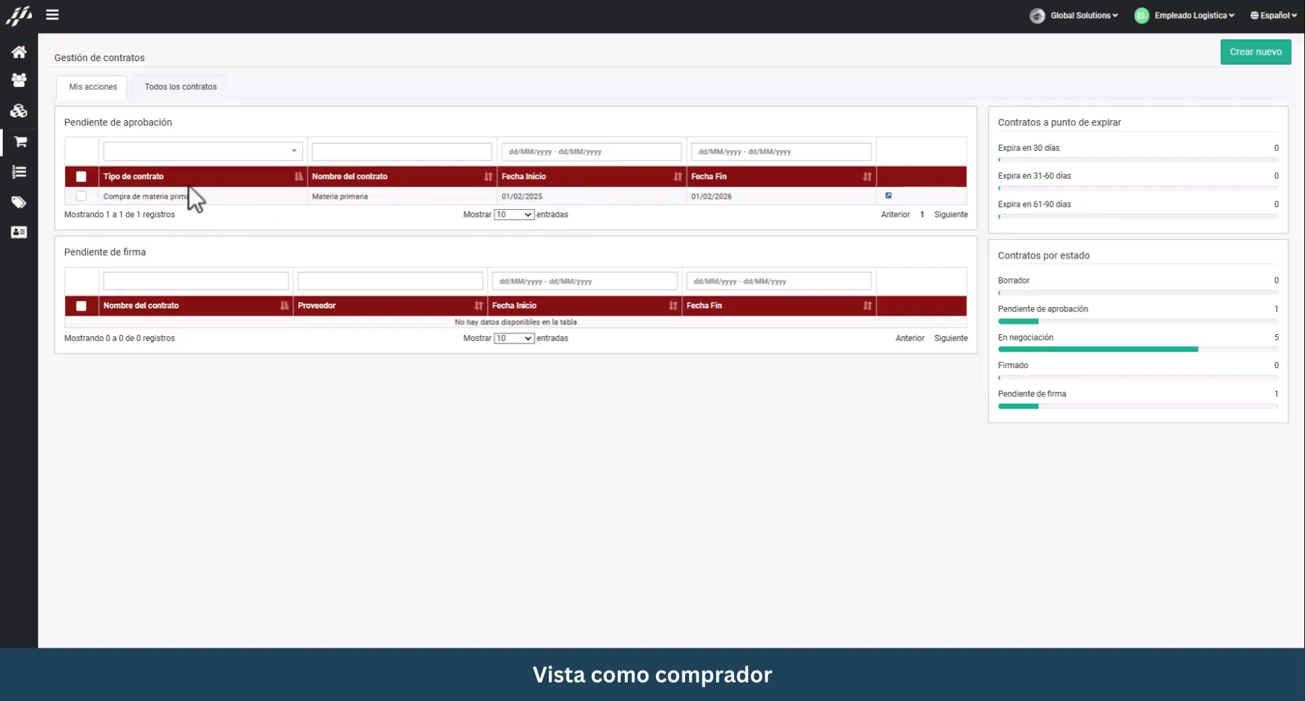
pyautogui.click(81, 196)
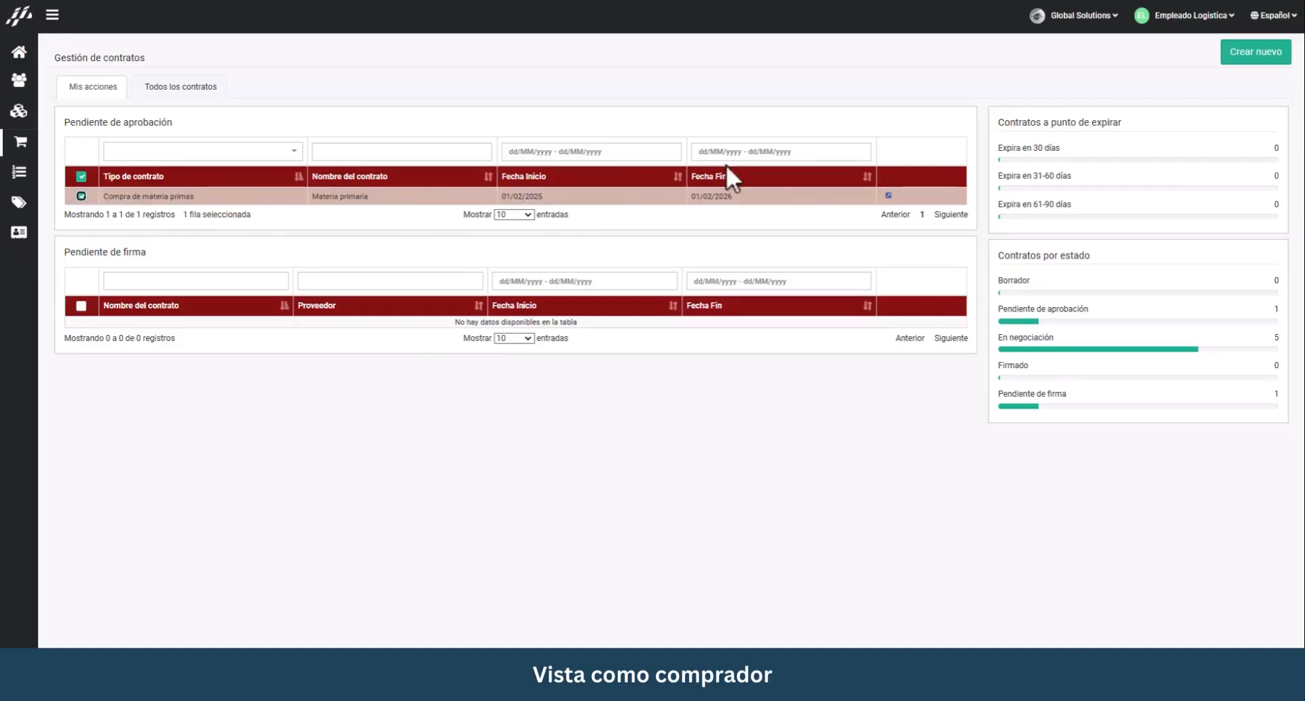
pyautogui.click(889, 195)
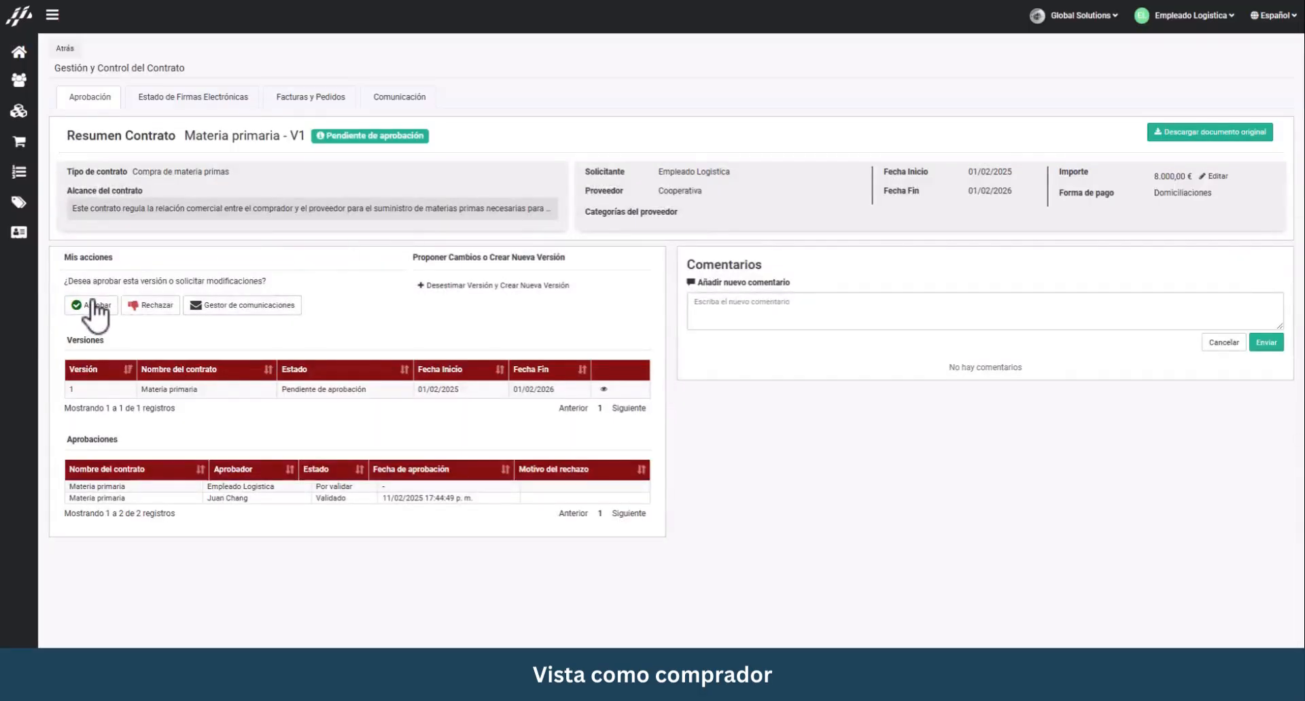
pyautogui.click(96, 303)
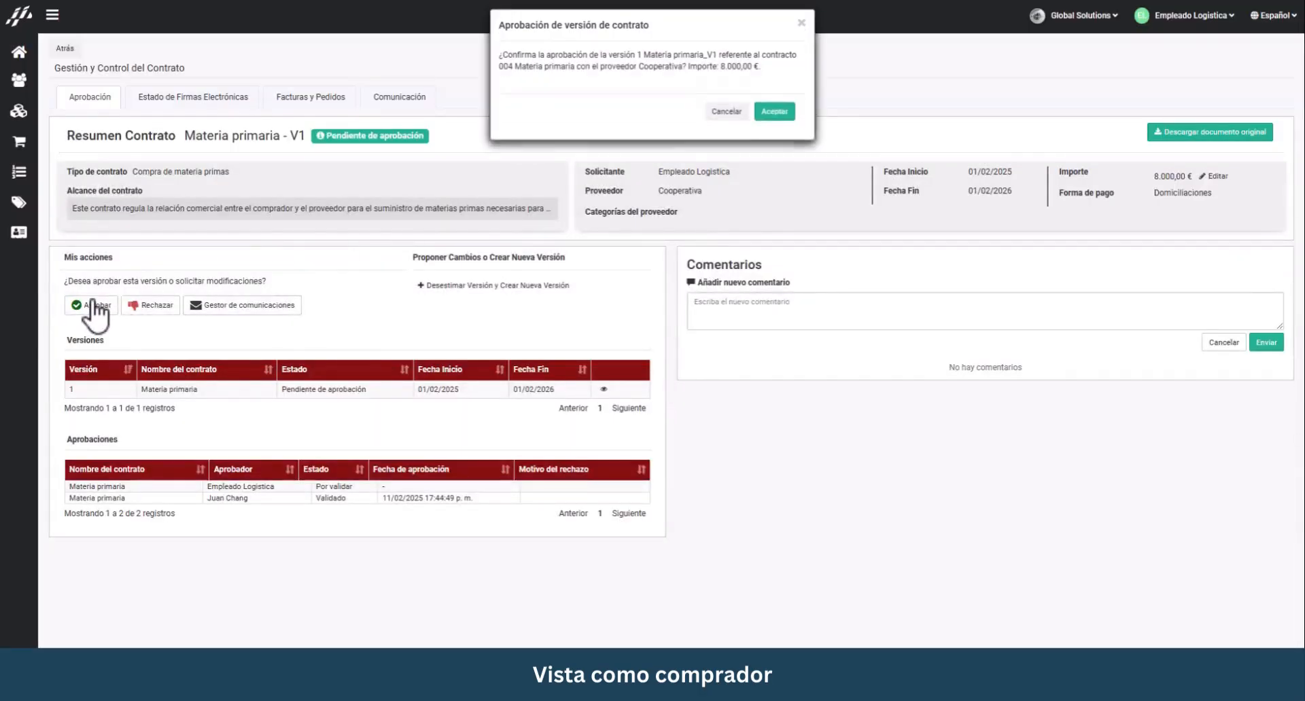
pyautogui.click(774, 118)
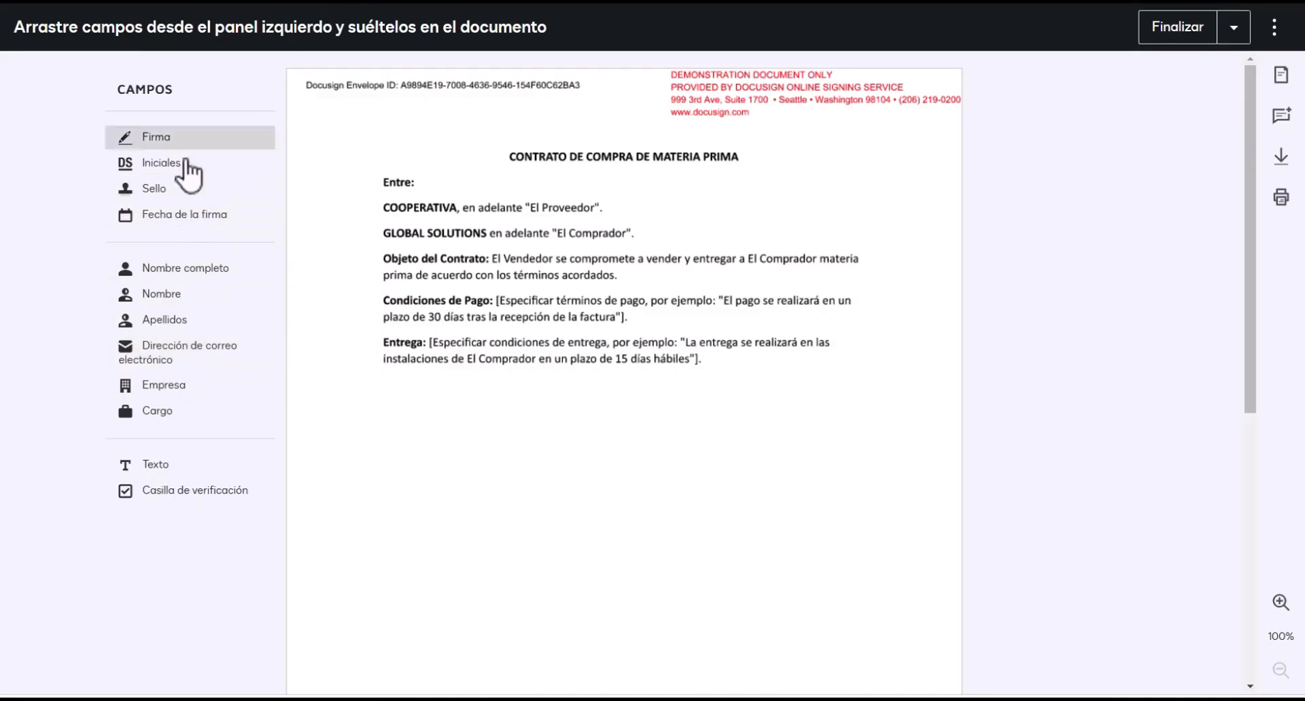
# - In Docusign, place the buyer's signature in the blank area below the contract text, adopt the first signature style and finish signing
pyautogui.moveTo(153, 143)
pyautogui.mouseDown()
pyautogui.moveTo(482, 182)
pyautogui.moveTo(498, 423)
pyautogui.moveTo(426, 610)
pyautogui.moveTo(435, 580)
pyautogui.moveTo(416, 564)
pyautogui.mouseUp()
pyautogui.click(445, 590)
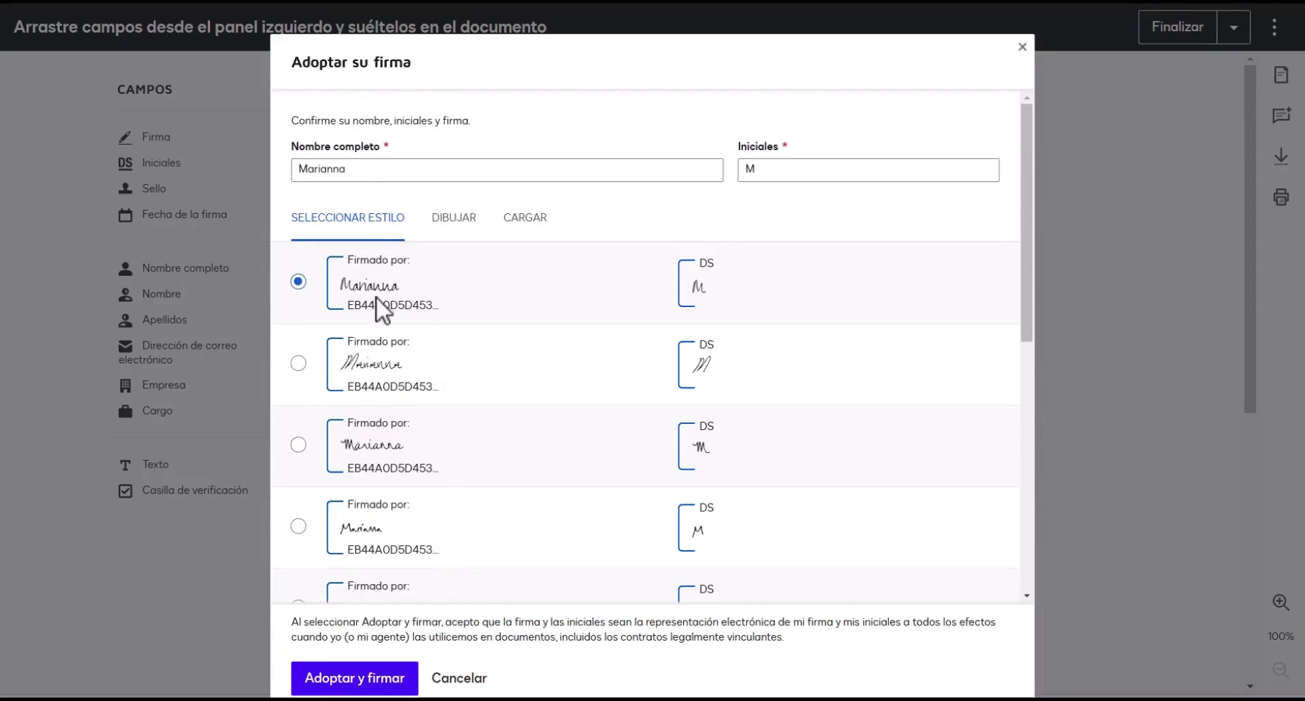
pyautogui.click(360, 678)
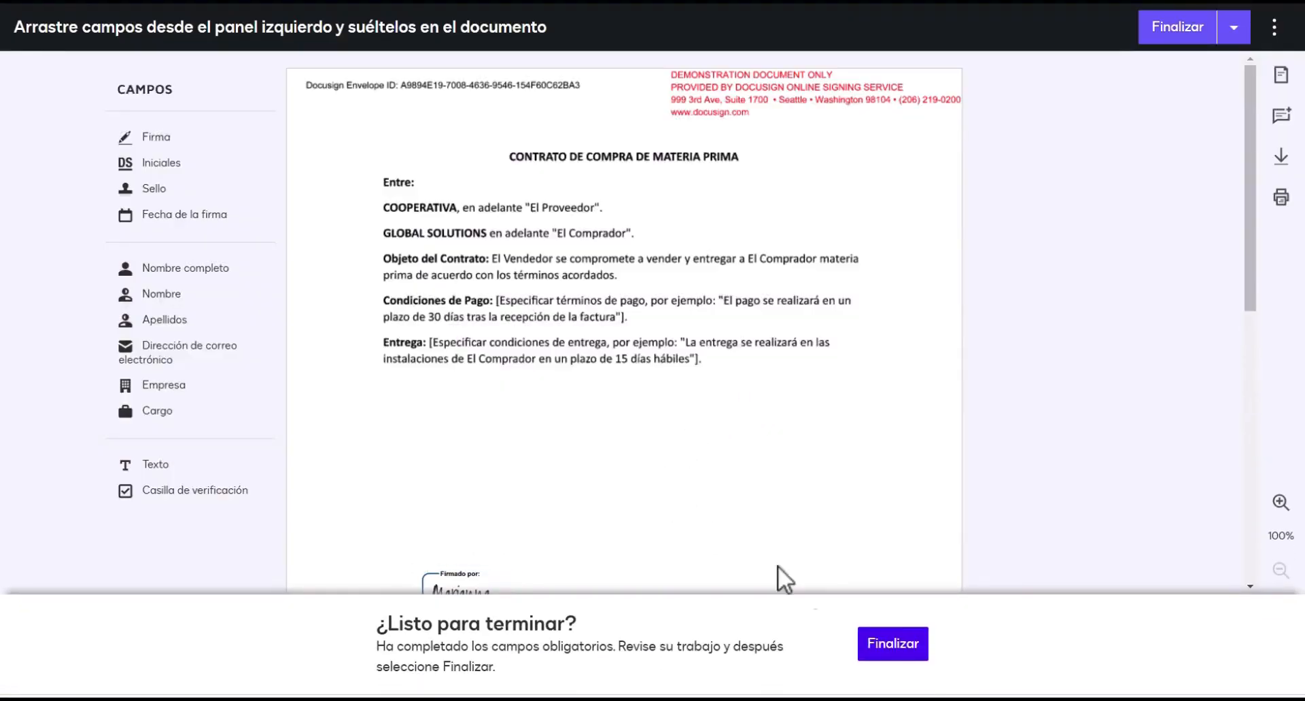
pyautogui.click(916, 655)
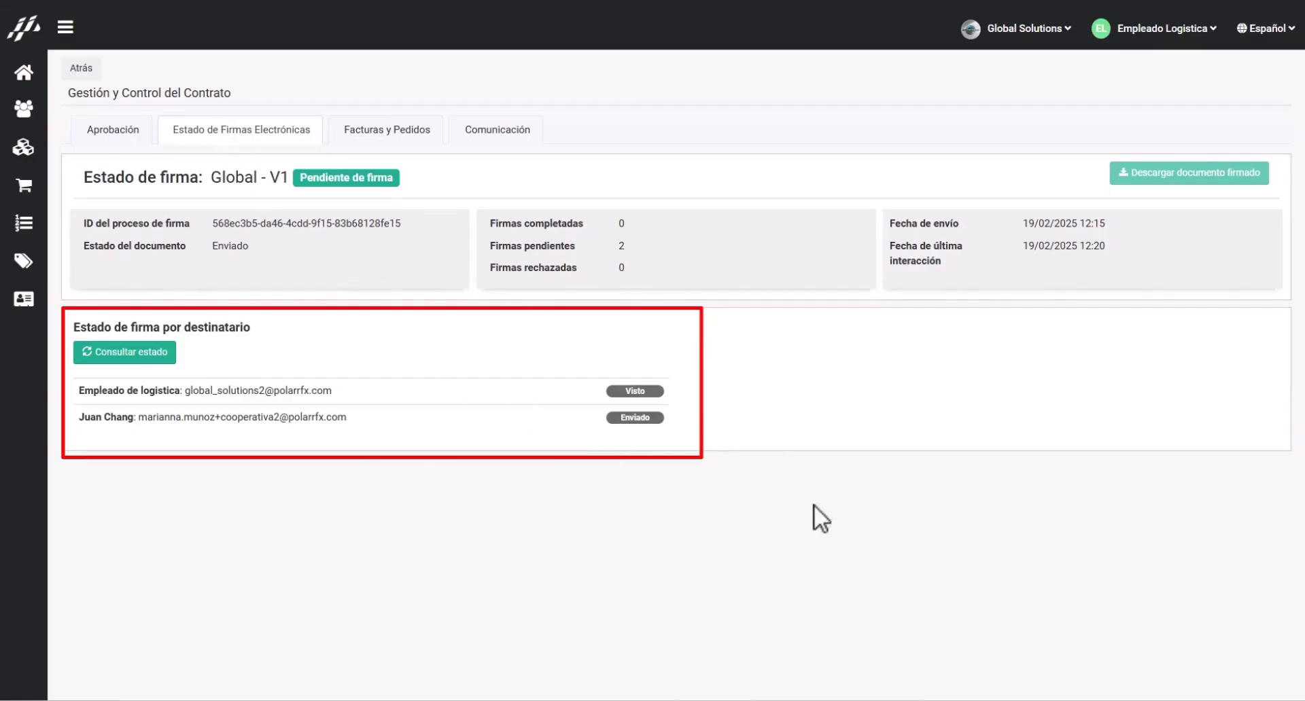
# - Open the contract in Docusign as the supplier, consent to electronic signatures, place and adopt a signature opposite the buyer's, and finish signing
pyautogui.click(215, 502)
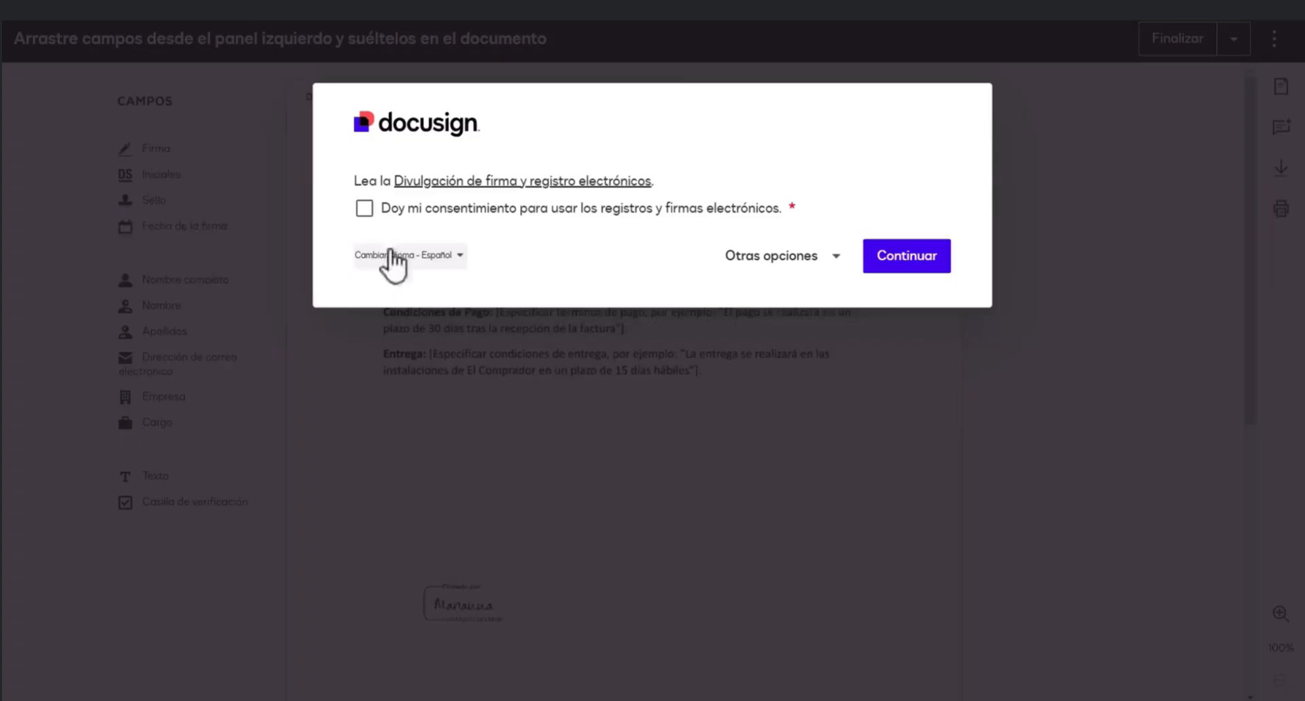
pyautogui.click(364, 208)
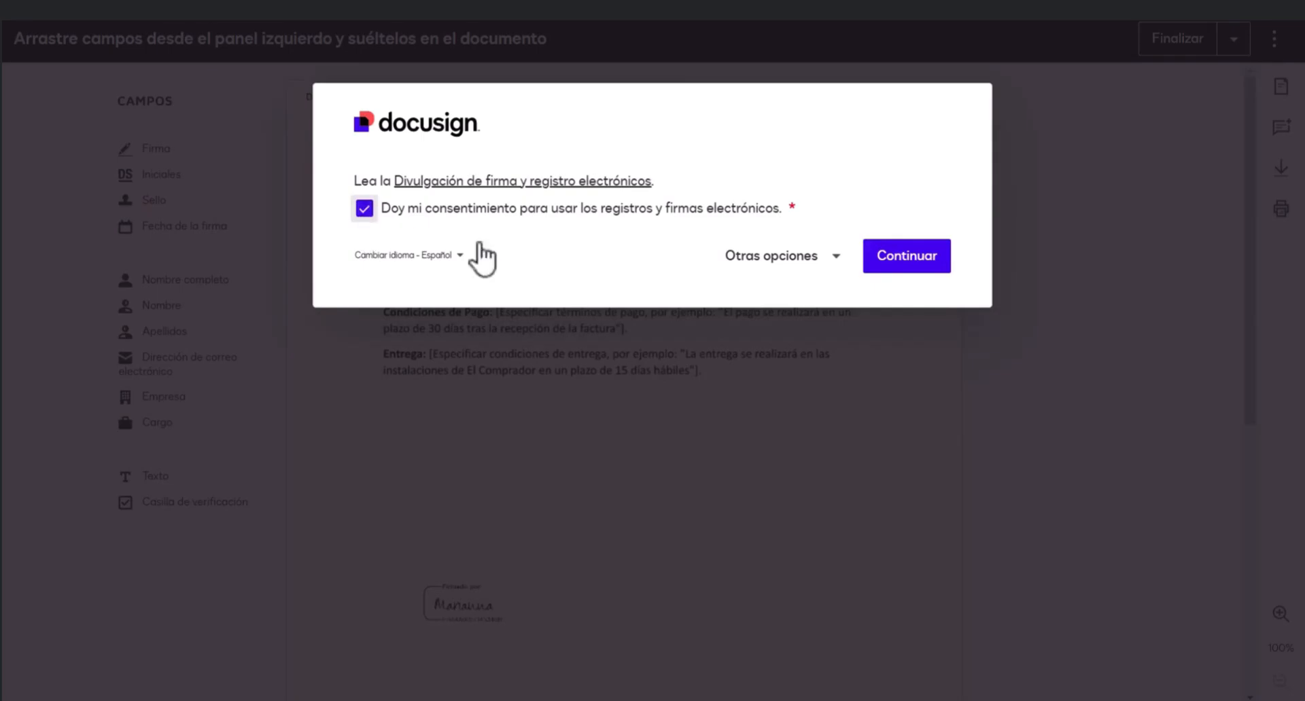
pyautogui.click(939, 264)
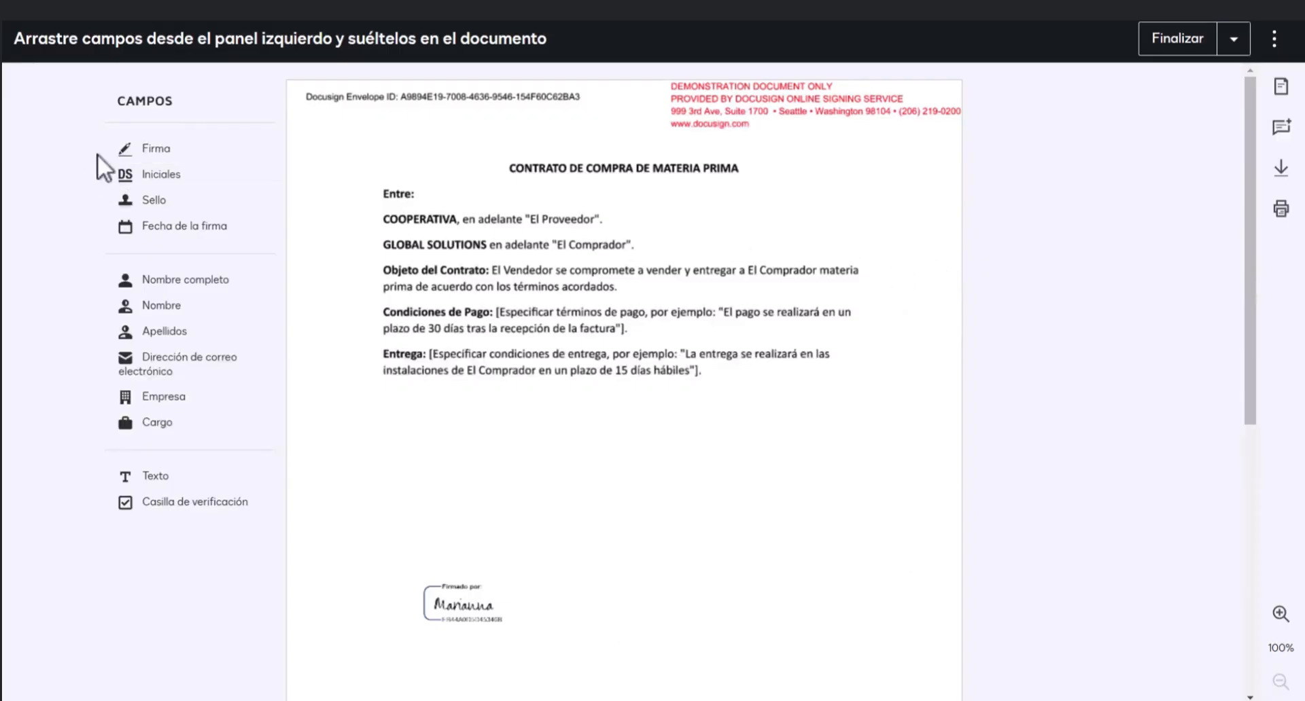
pyautogui.moveTo(132, 153)
pyautogui.mouseDown()
pyautogui.moveTo(475, 425)
pyautogui.moveTo(754, 604)
pyautogui.moveTo(772, 594)
pyautogui.mouseUp()
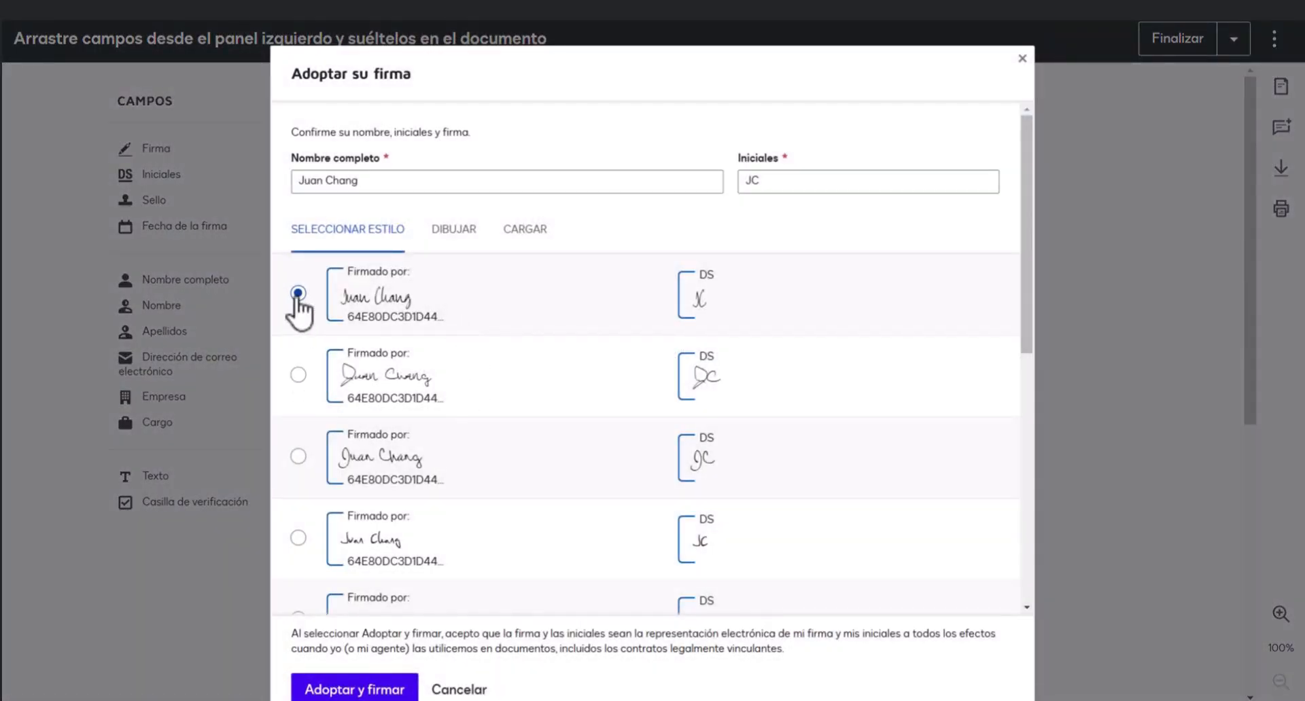
pyautogui.click(380, 690)
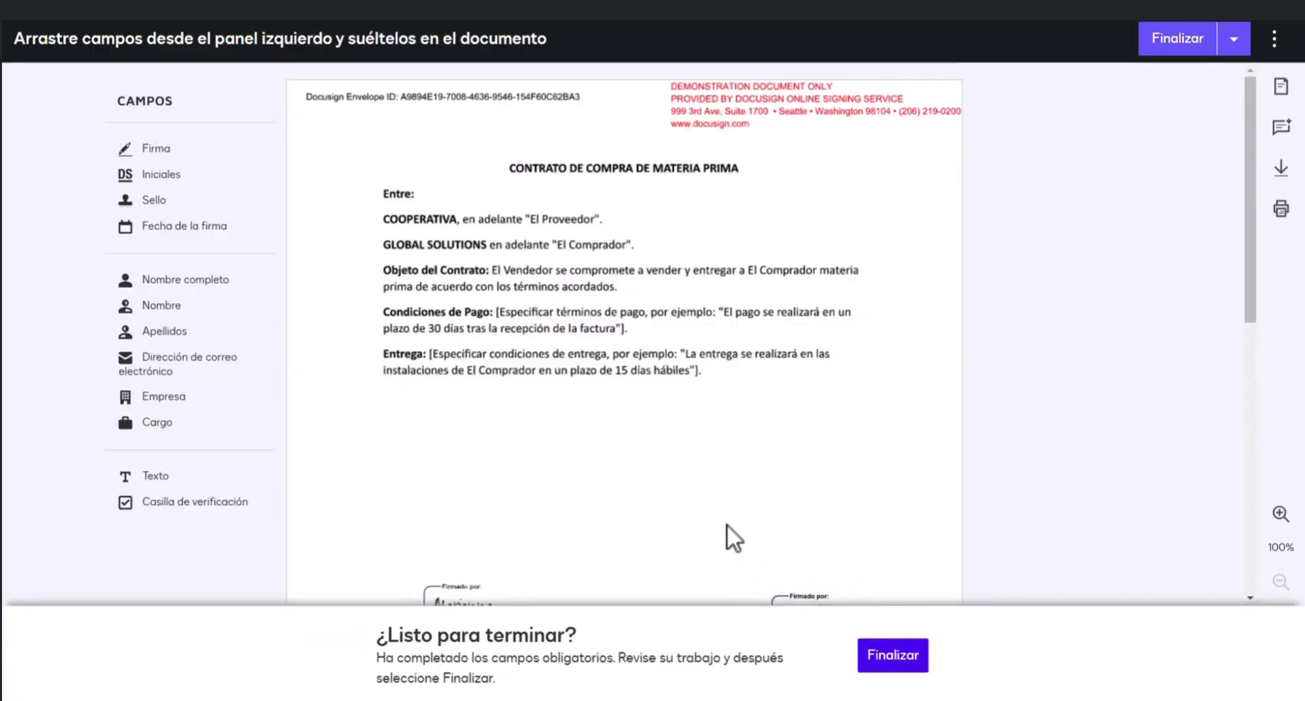
pyautogui.click(875, 659)
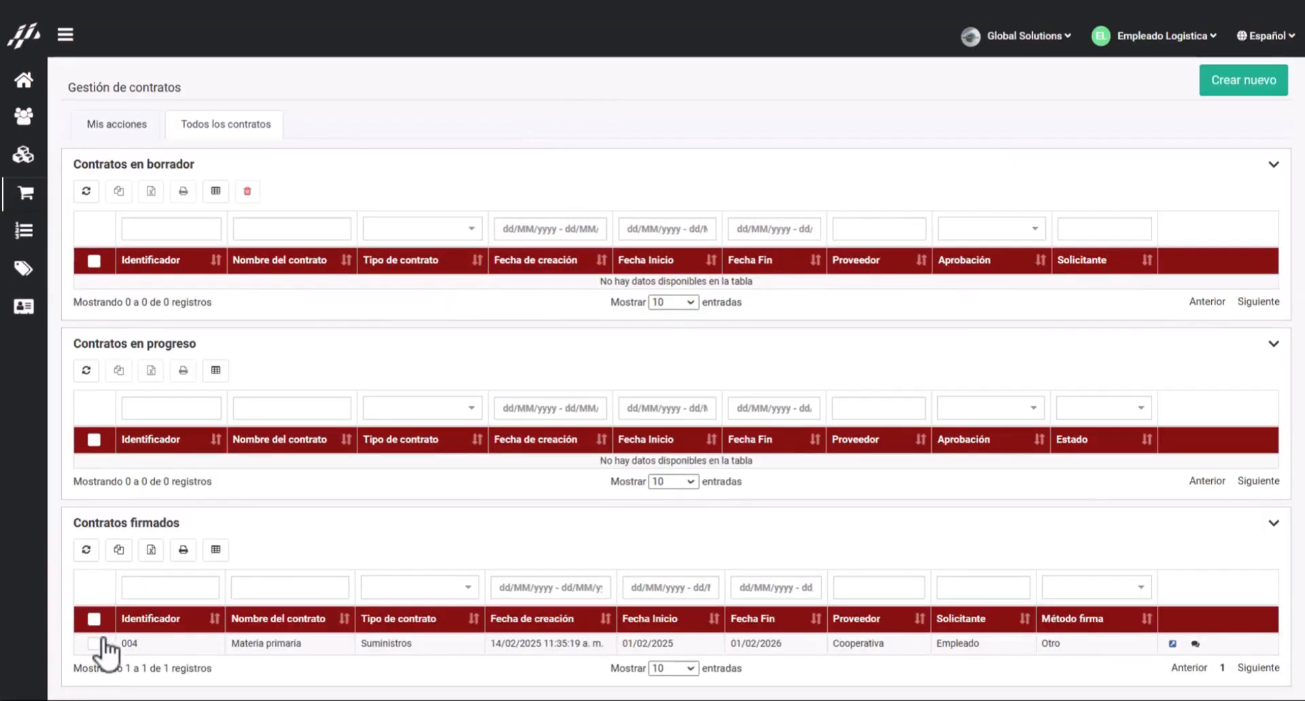
# - Open signed contract 004 in the buyer's contract management, check its electronic signature status and download the signed document
pyautogui.click(163, 646)
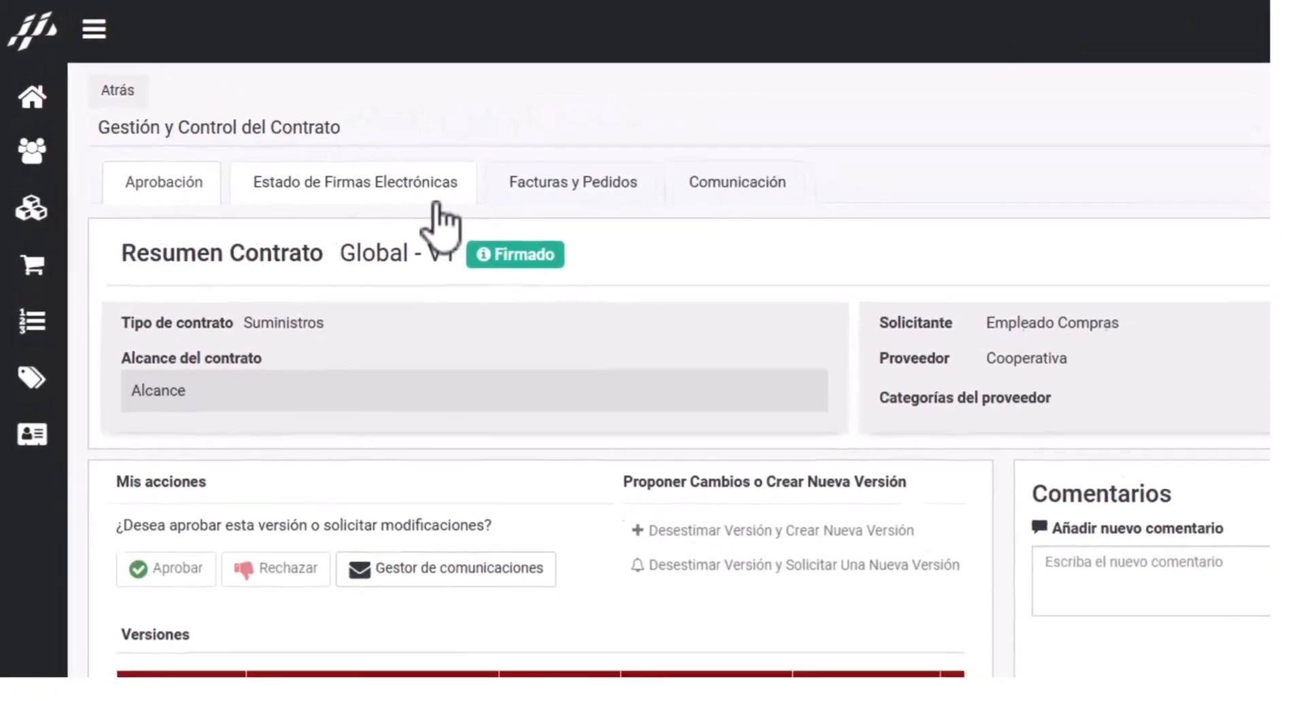
pyautogui.click(431, 204)
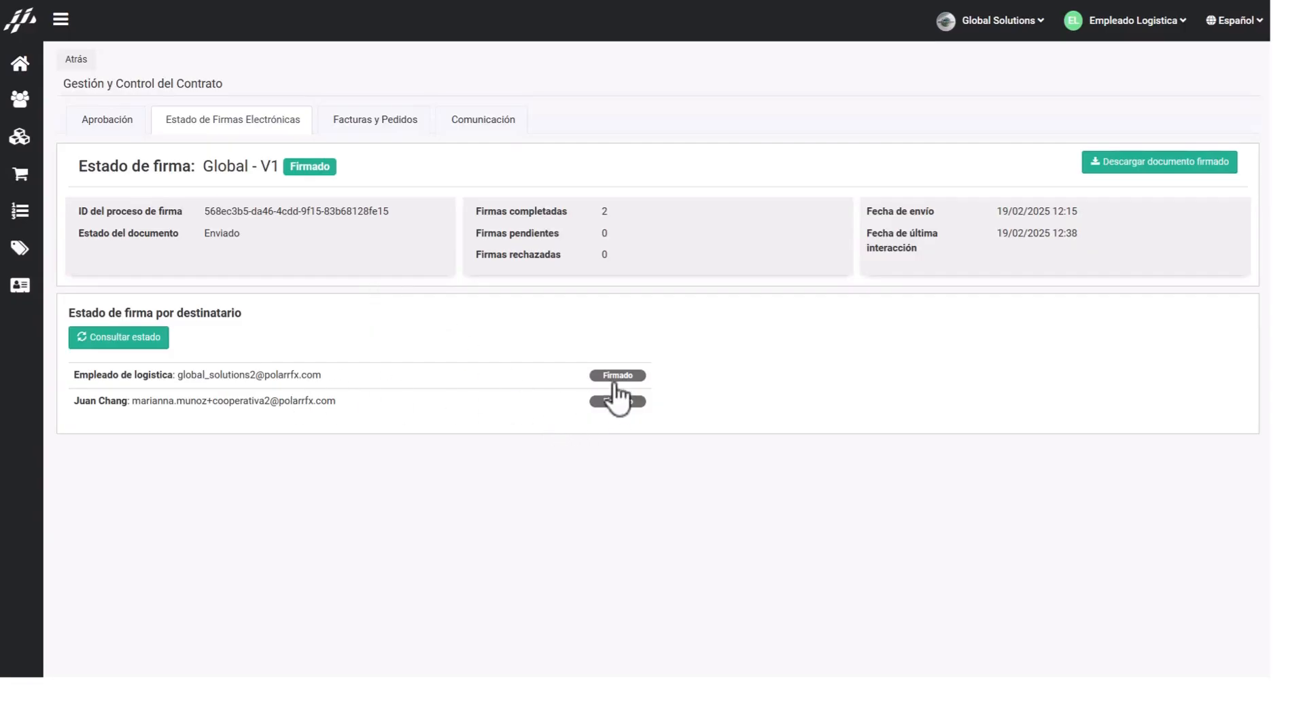
pyautogui.click(1179, 163)
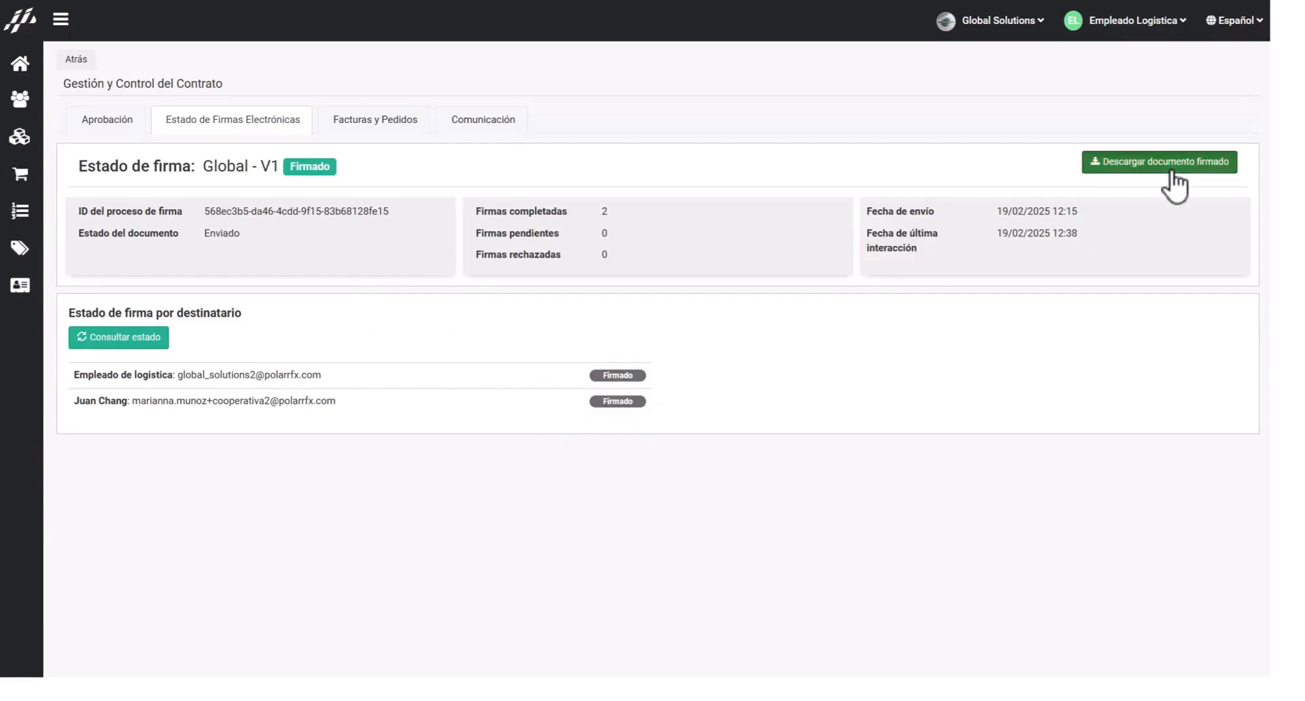